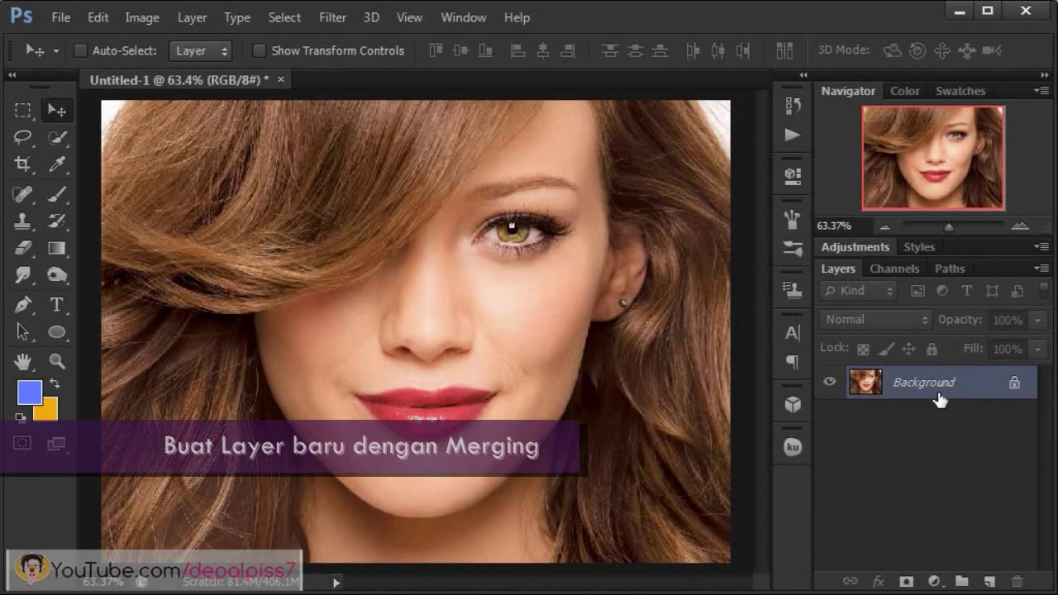
Step: Stamp all visible layers into a new merged Layer 1 above the Background
key(ctrl+shift+alt+e)
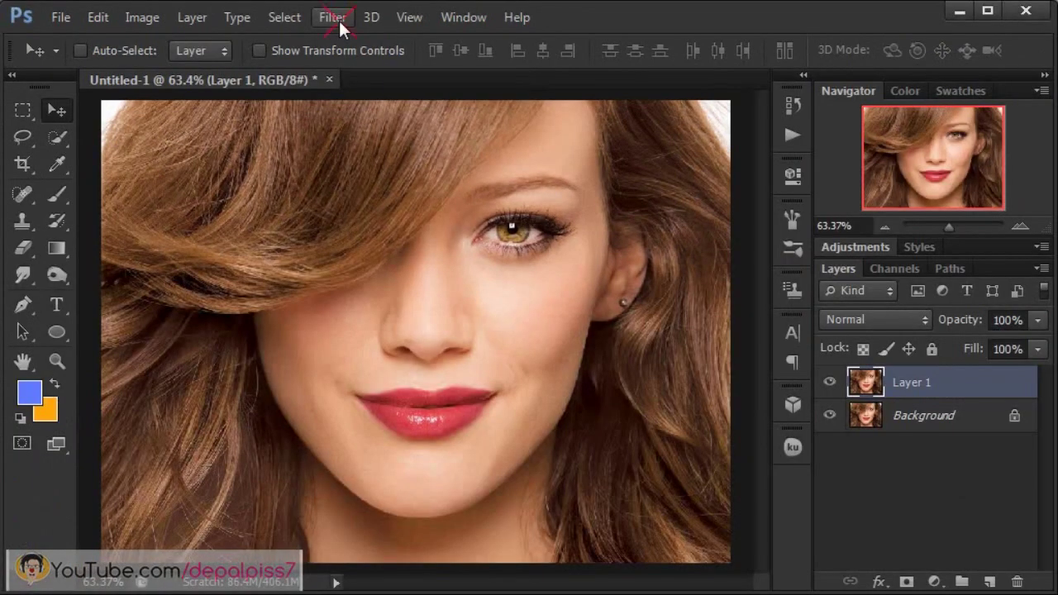
click(339, 21)
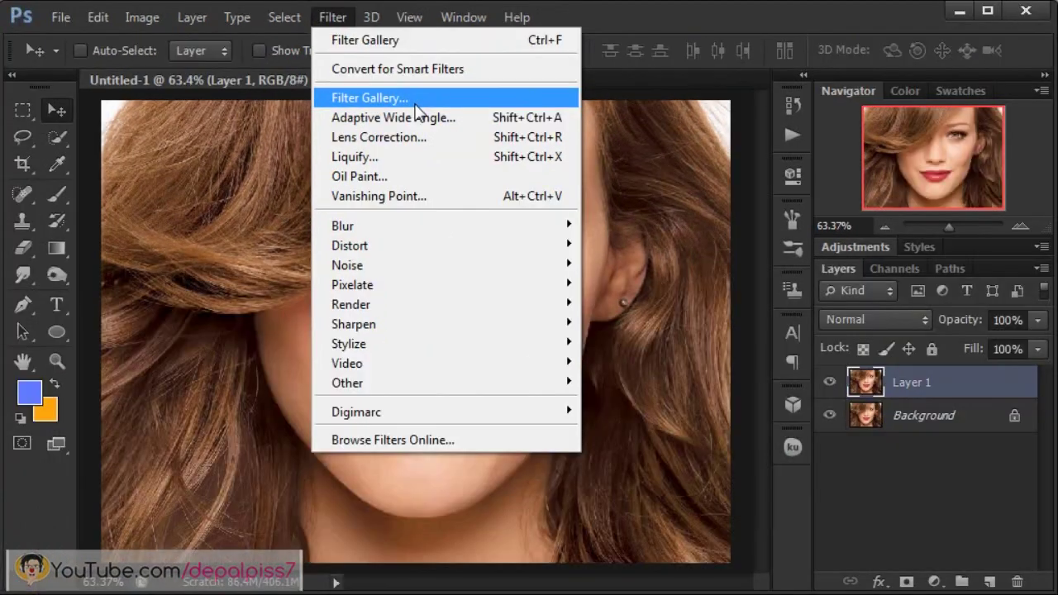
Step: Apply the Filter Gallery's Texture > Grain to Layer 1: Intensity 0, Contrast 28, Contrasty type
click(434, 122)
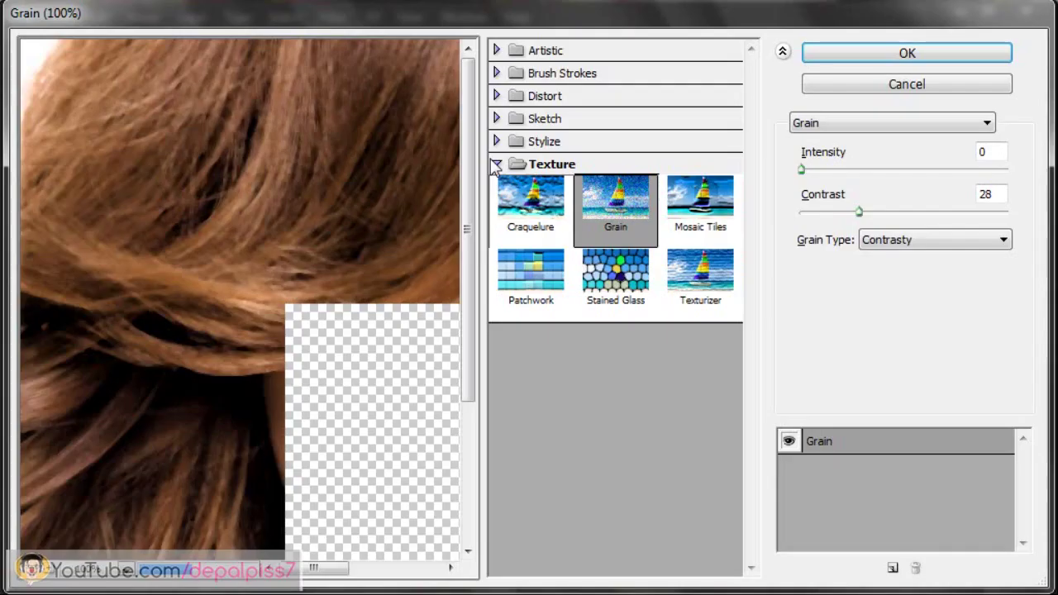
click(496, 163)
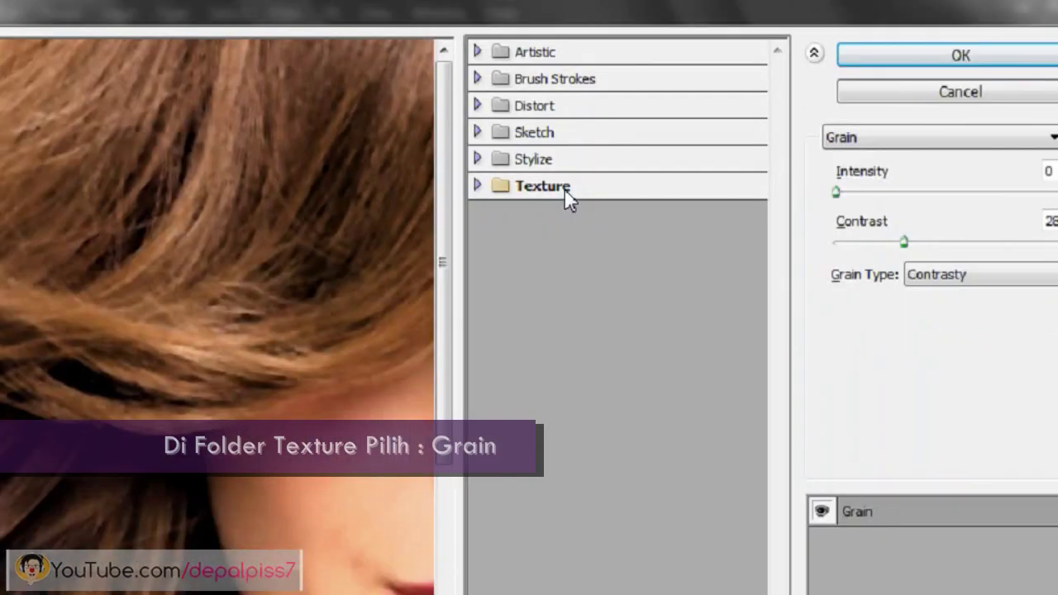
click(565, 191)
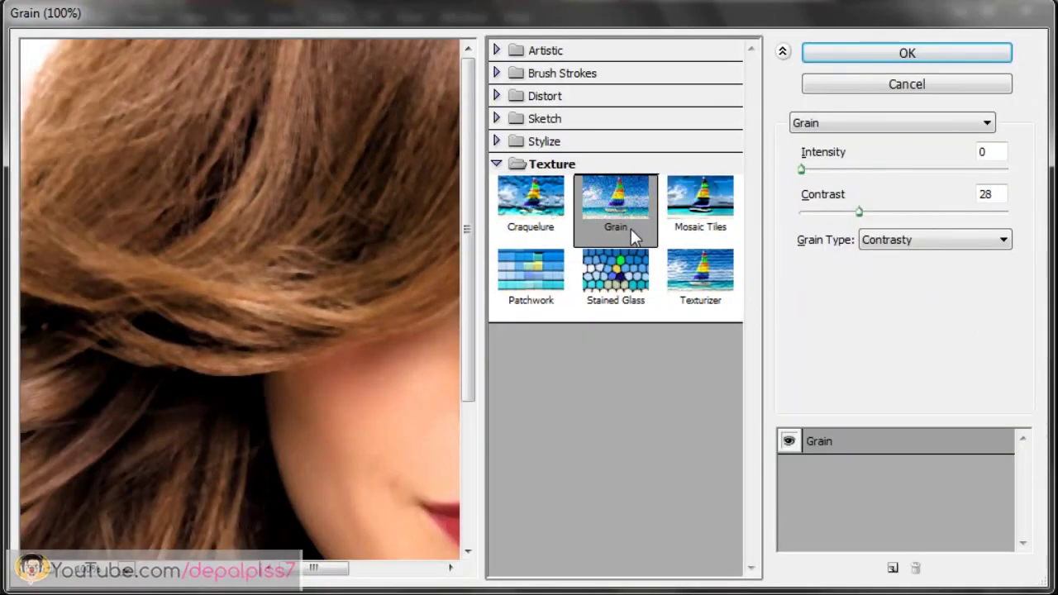
key(ctrl+minus)
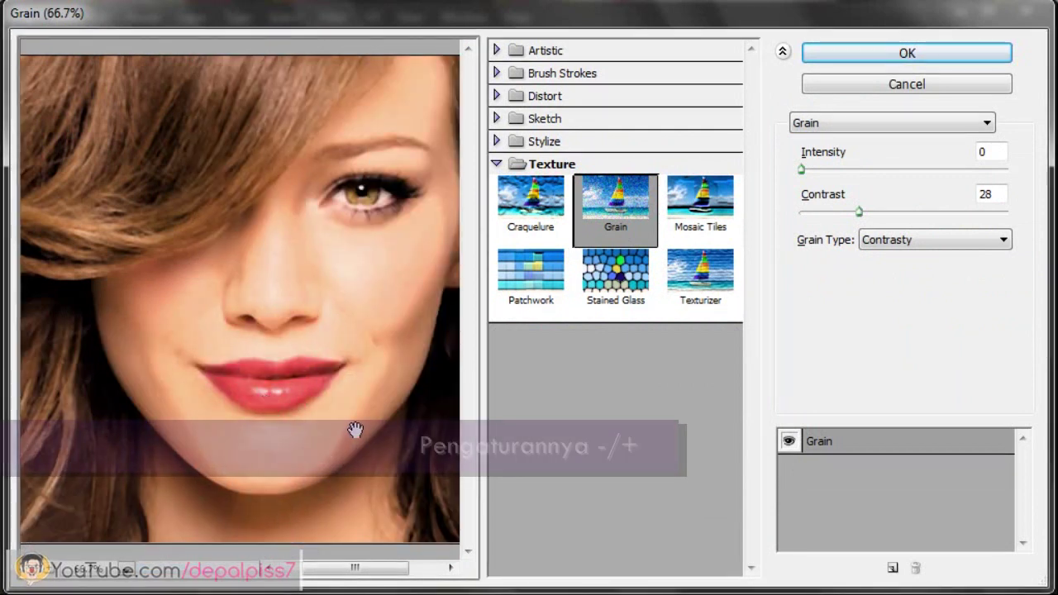
click(998, 152)
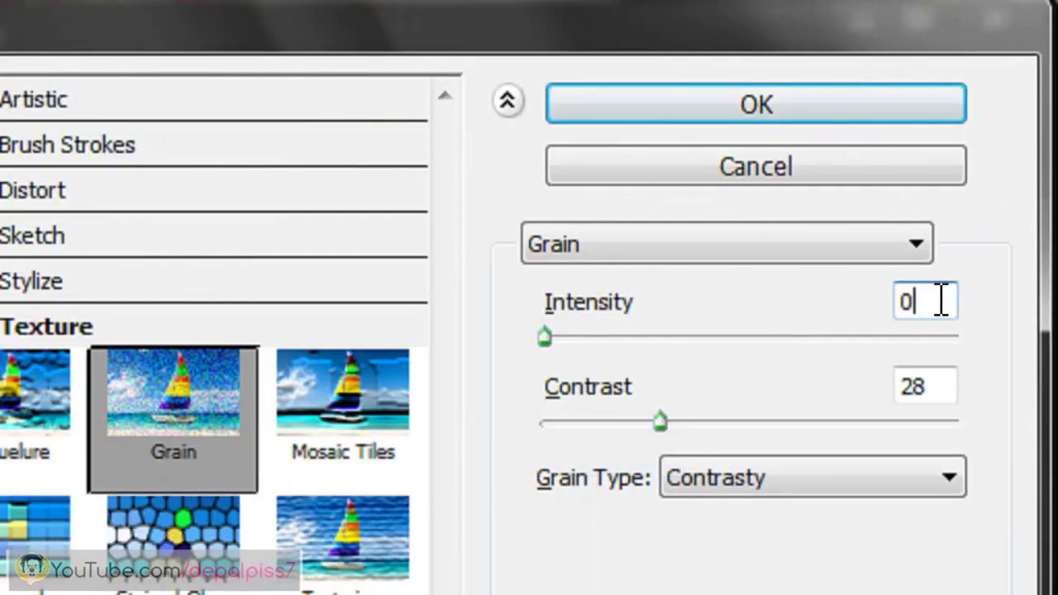
click(938, 387)
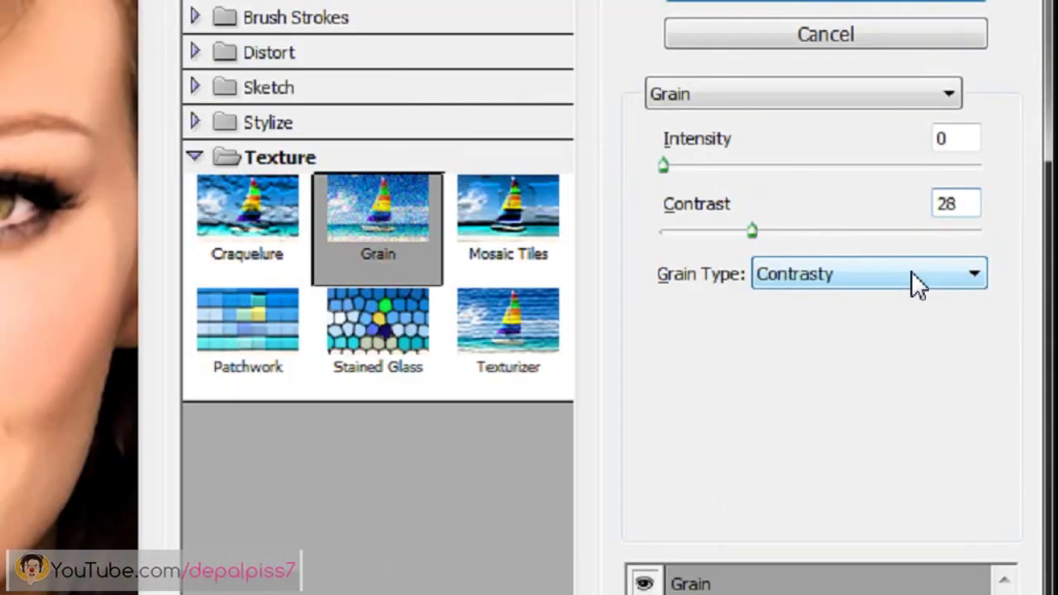
click(963, 241)
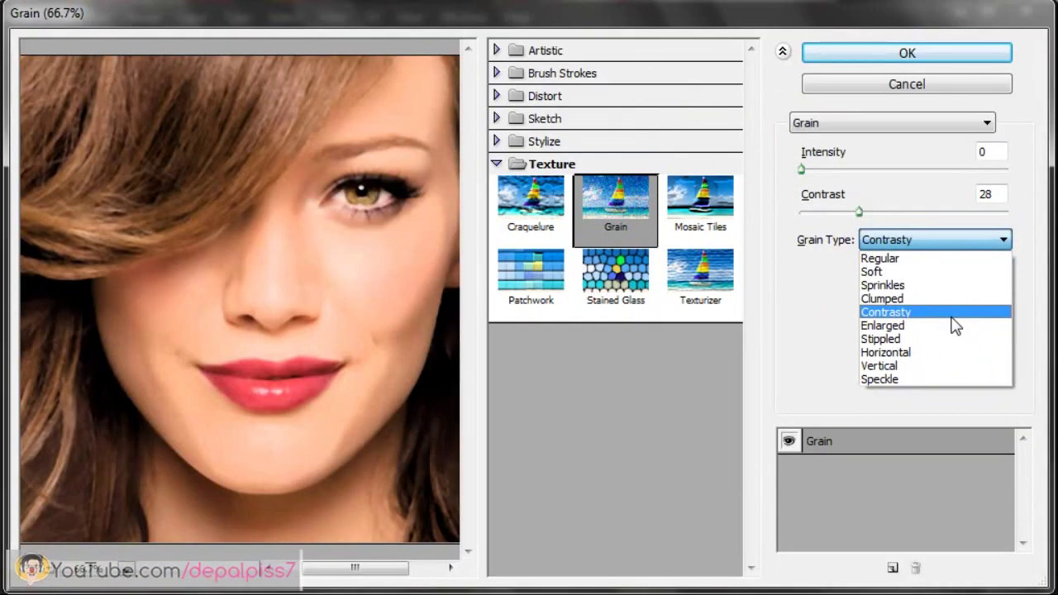
click(951, 314)
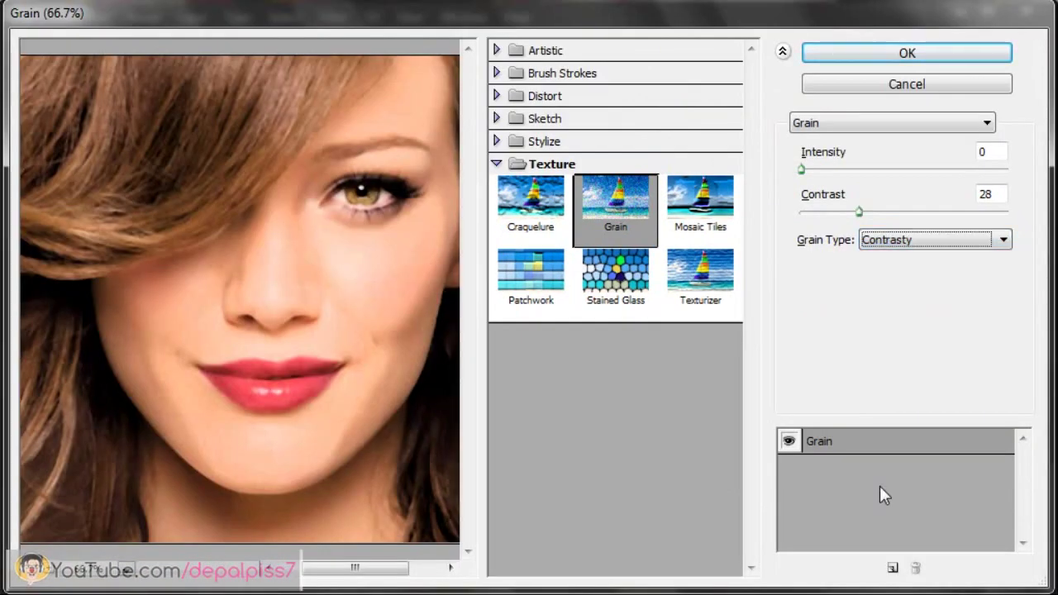
click(907, 53)
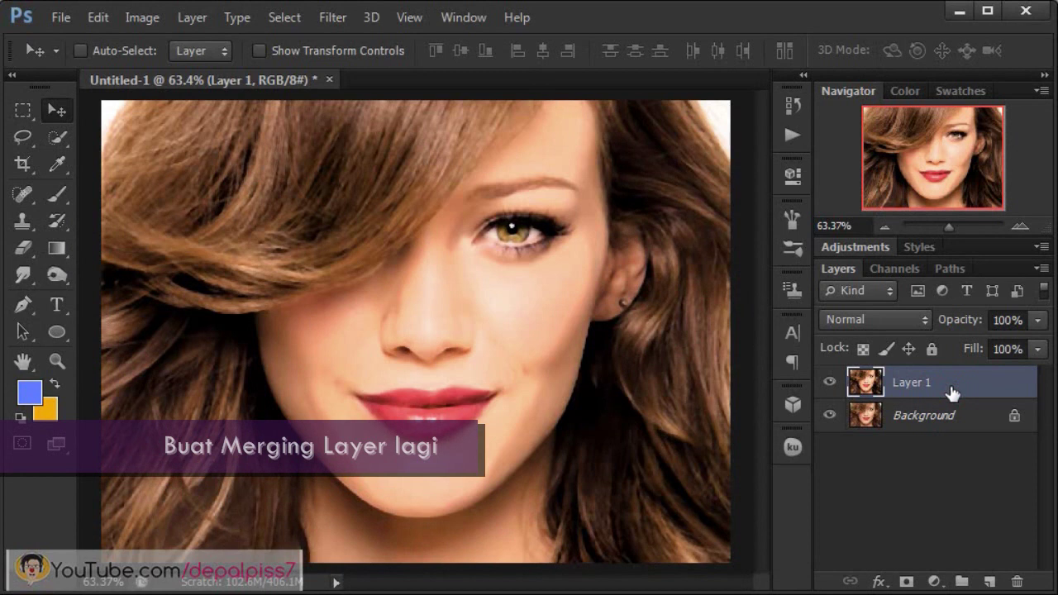
Step: Stamp a new merged Layer 2 and convert it to black-and-white with Threshold level 128
key(ctrl+shift+alt+e)
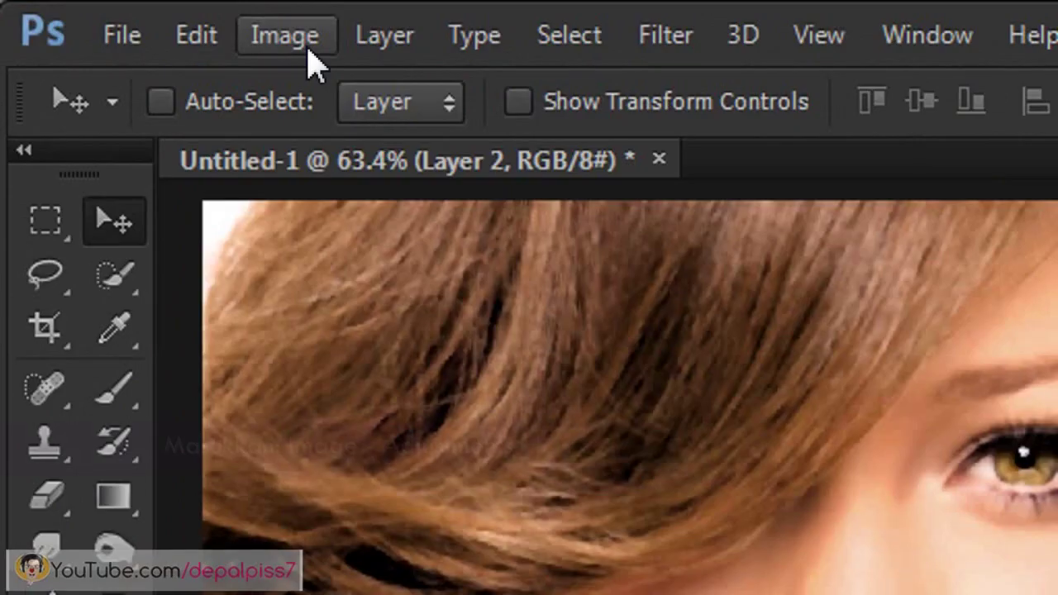
click(309, 50)
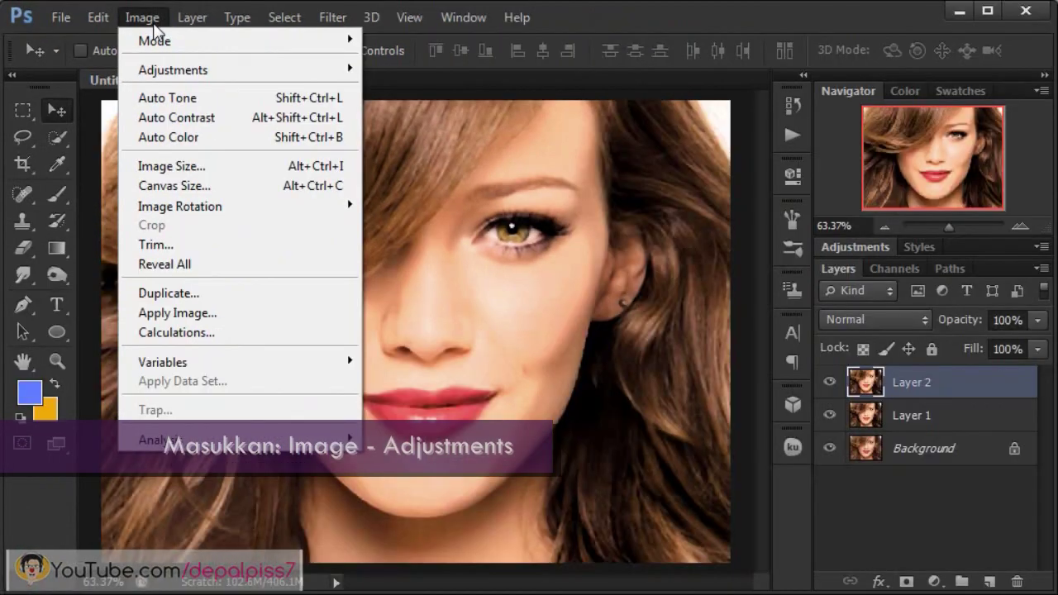
mouse_move(173, 70)
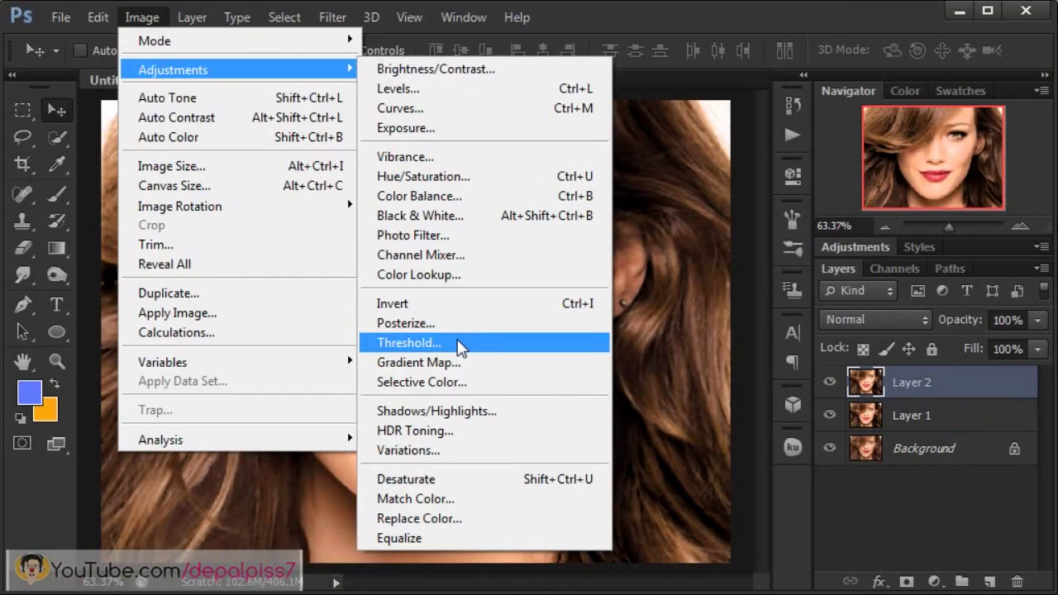
click(457, 341)
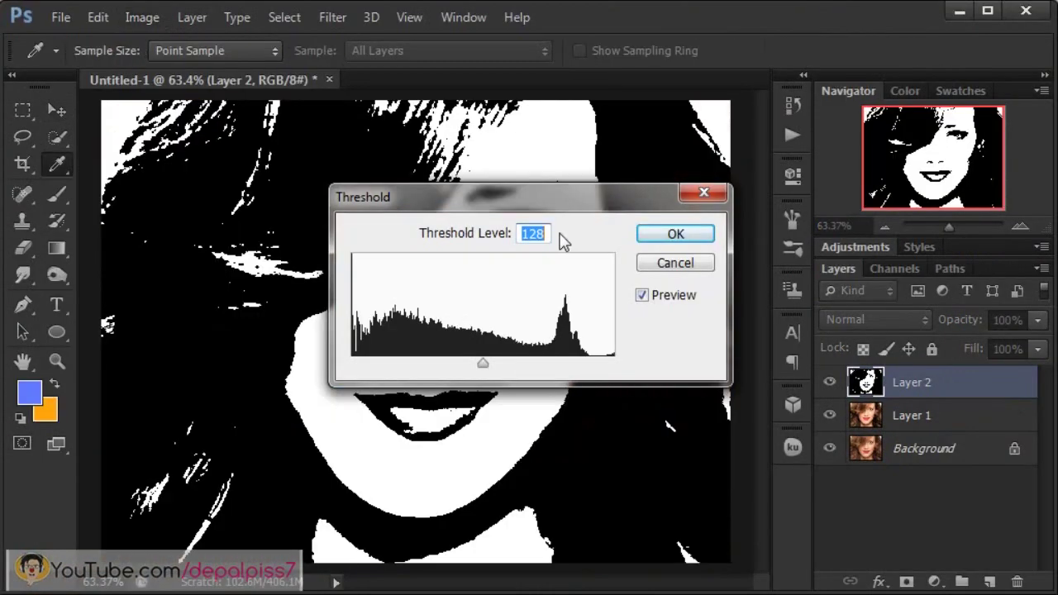
drag(579, 195, 592, 202)
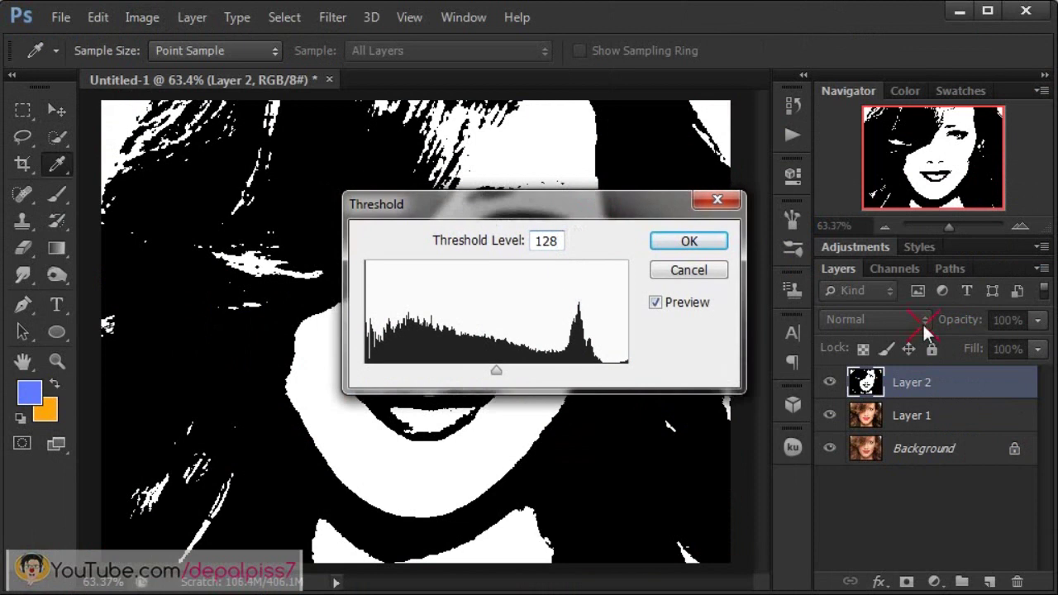
drag(922, 323, 599, 239)
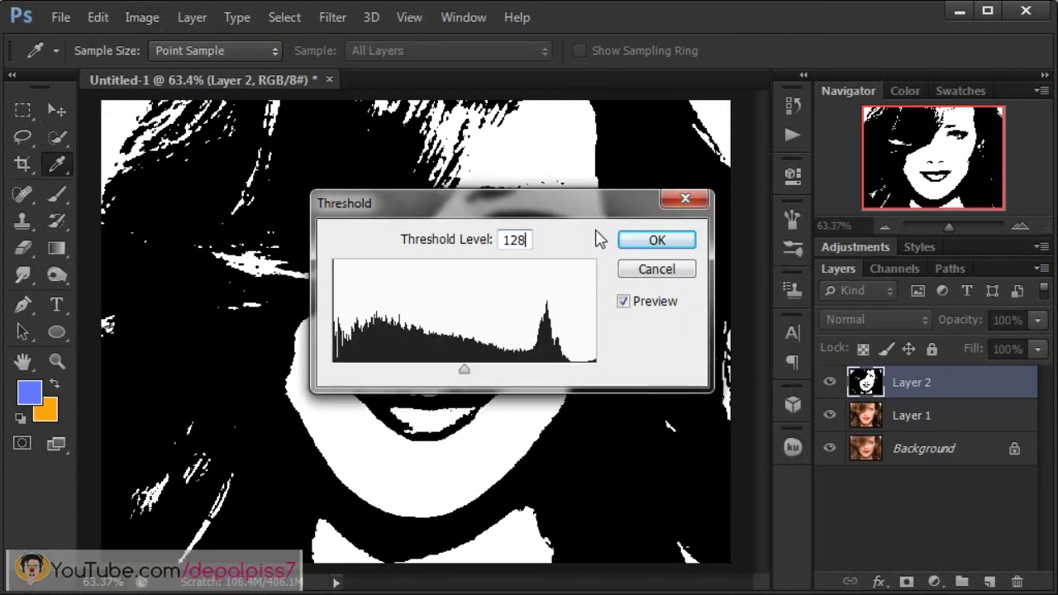
click(683, 243)
key(v)
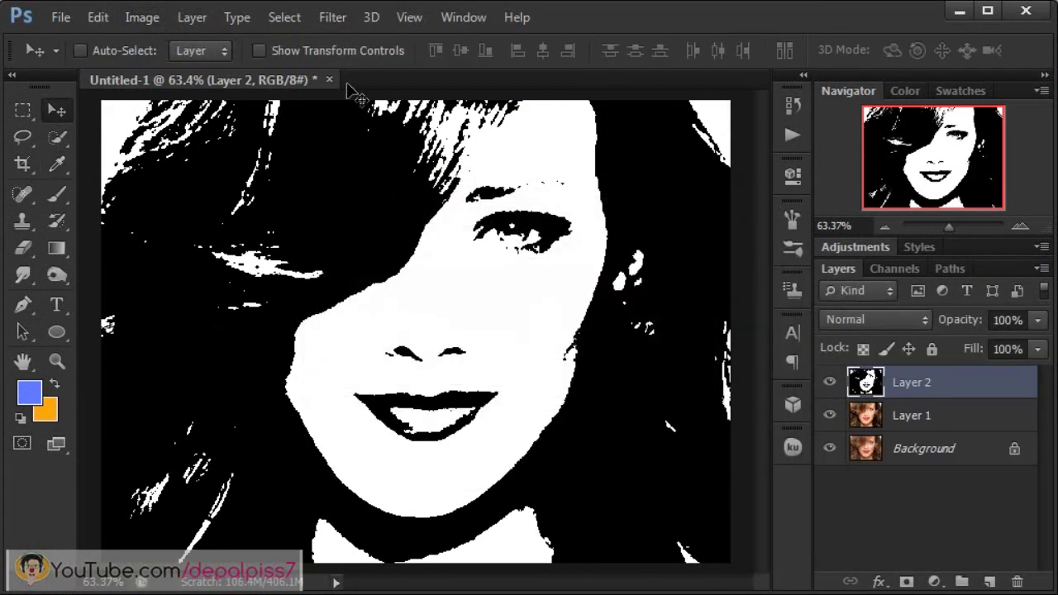
Step: Apply a Gaussian Blur with radius 18.2 to Layer 2
click(332, 18)
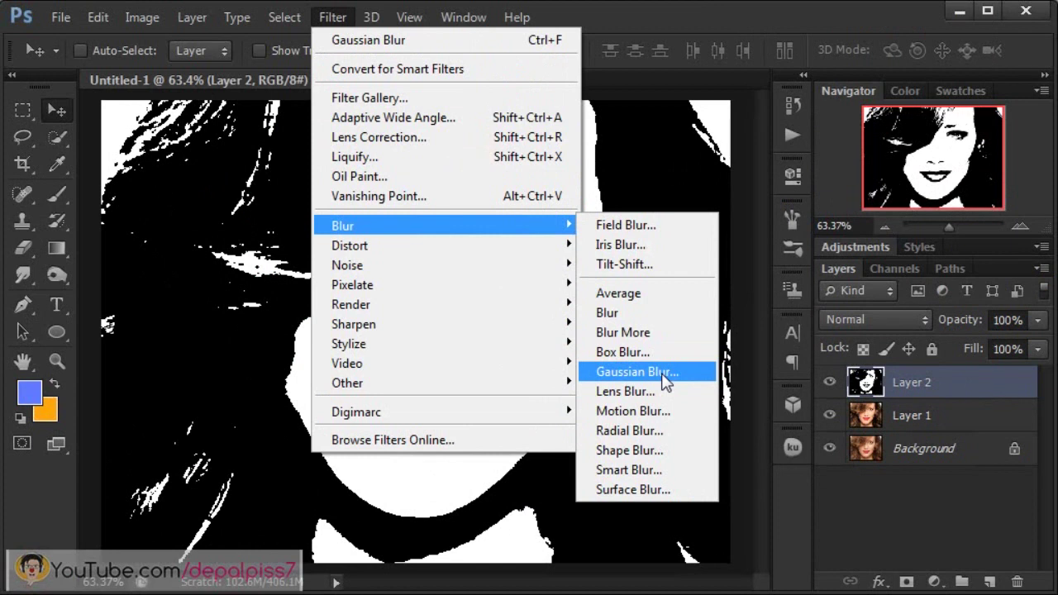
click(662, 376)
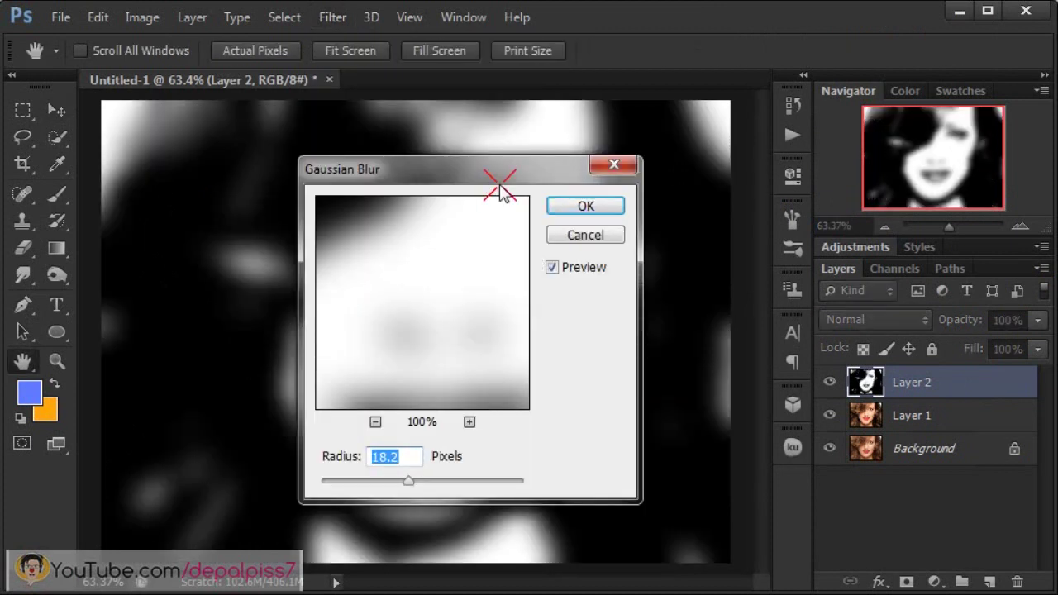
drag(494, 178, 517, 211)
key(Return)
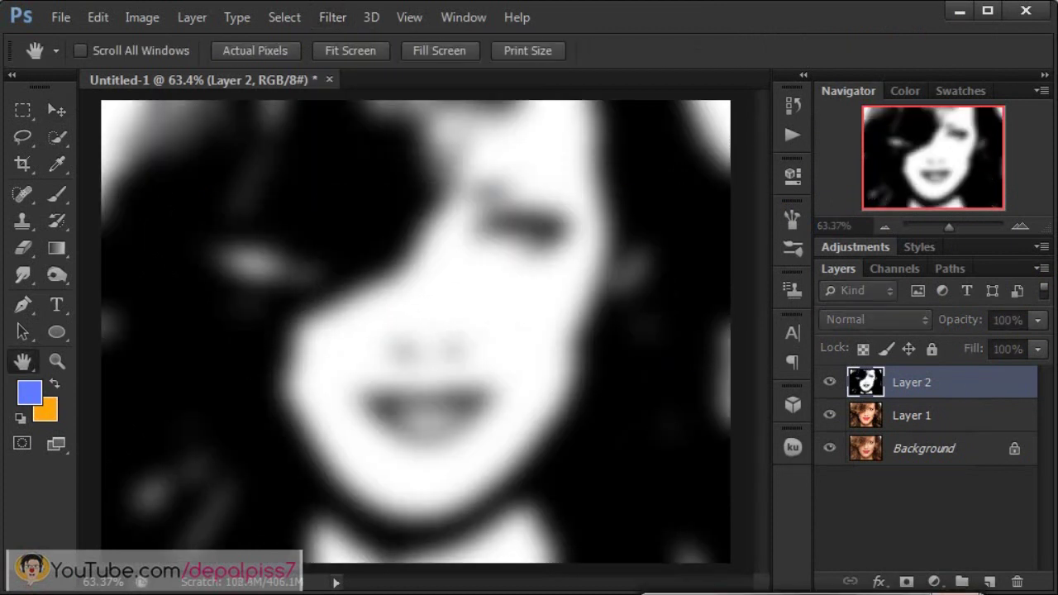
key(ctrl+alt+f)
click(446, 422)
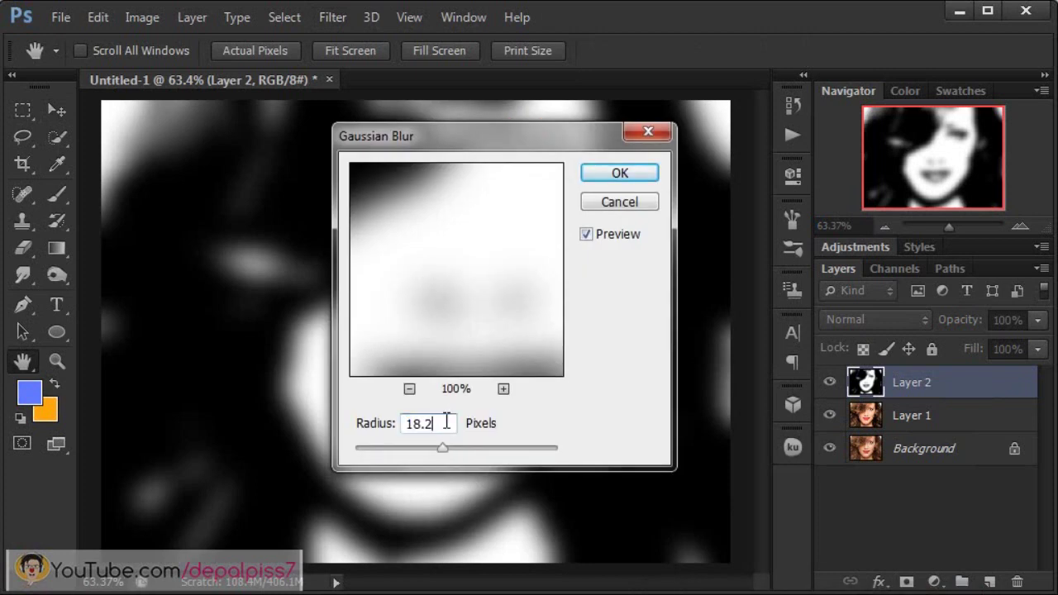
click(620, 174)
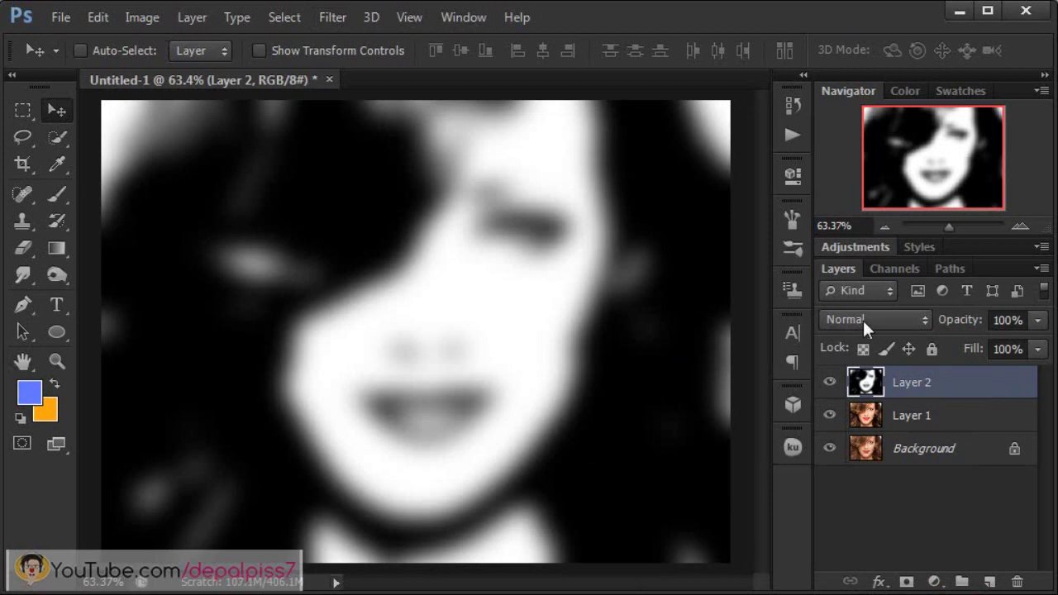
Step: Set Layer 2 to Soft Light and stamp visible layers into a new Layer 3
click(862, 320)
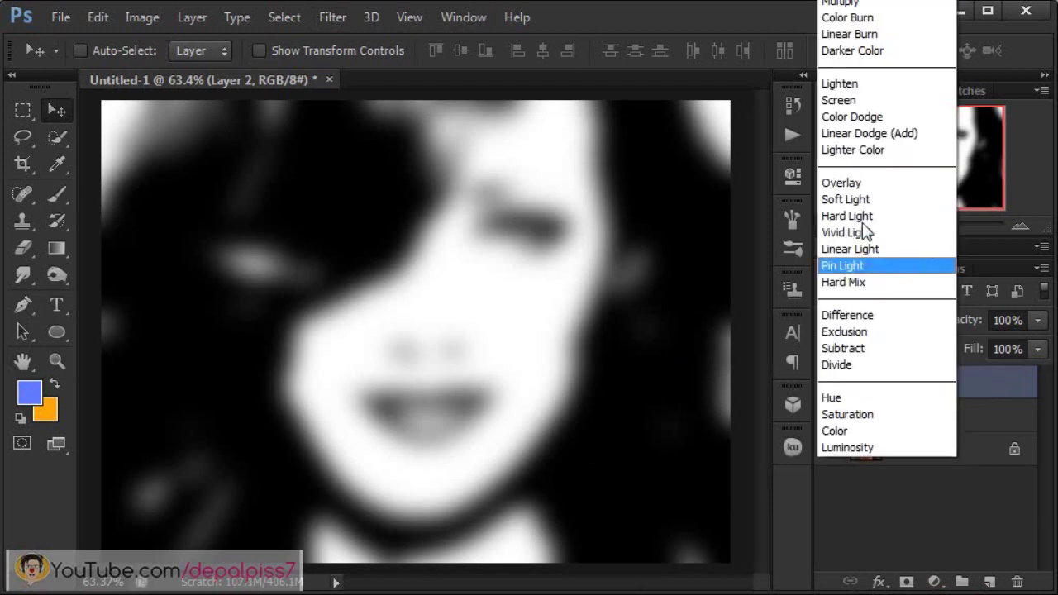
click(863, 205)
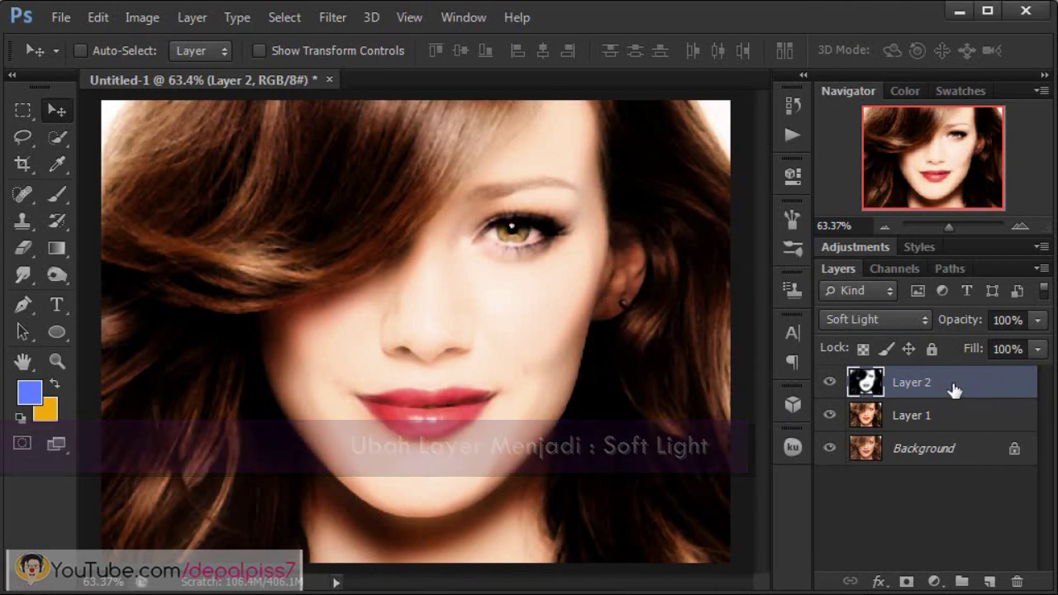
key(shift+ctrl+alt+e)
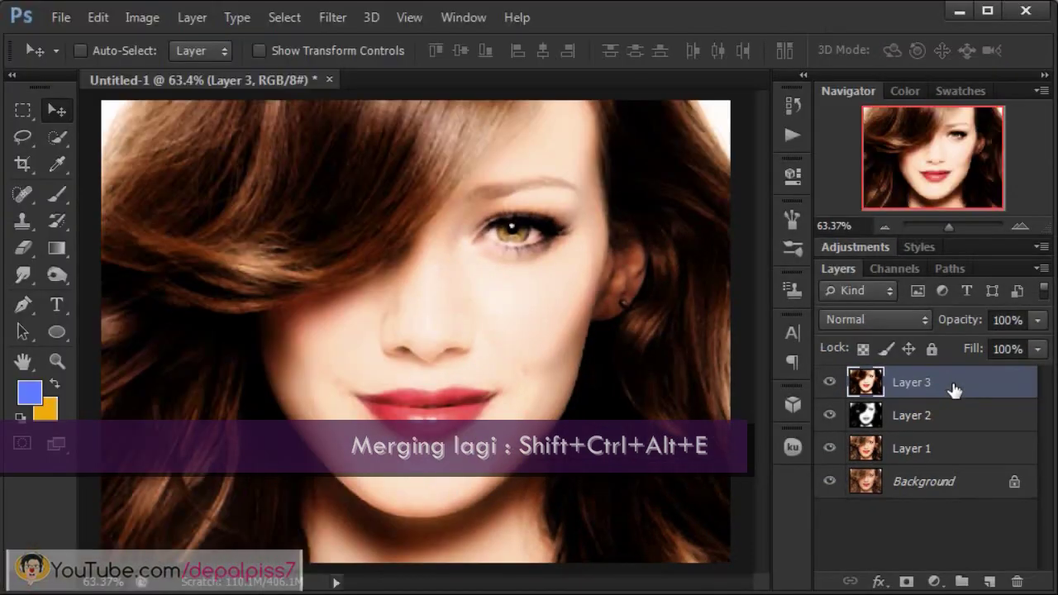
Step: Duplicate Layer 3, hide Layer 3 copy, and select Layer 3
key(ctrl+j)
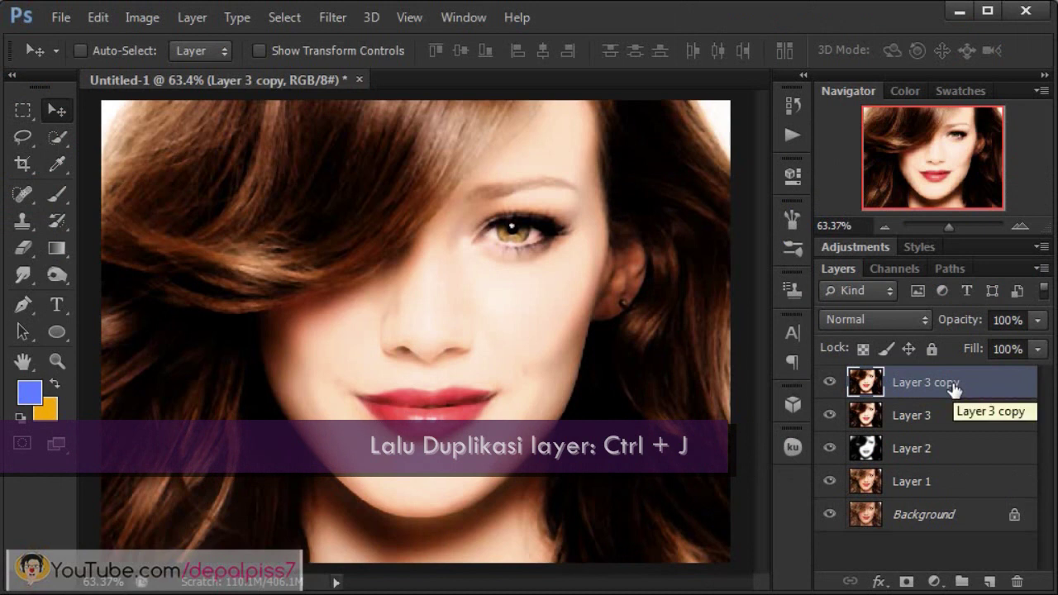
click(970, 384)
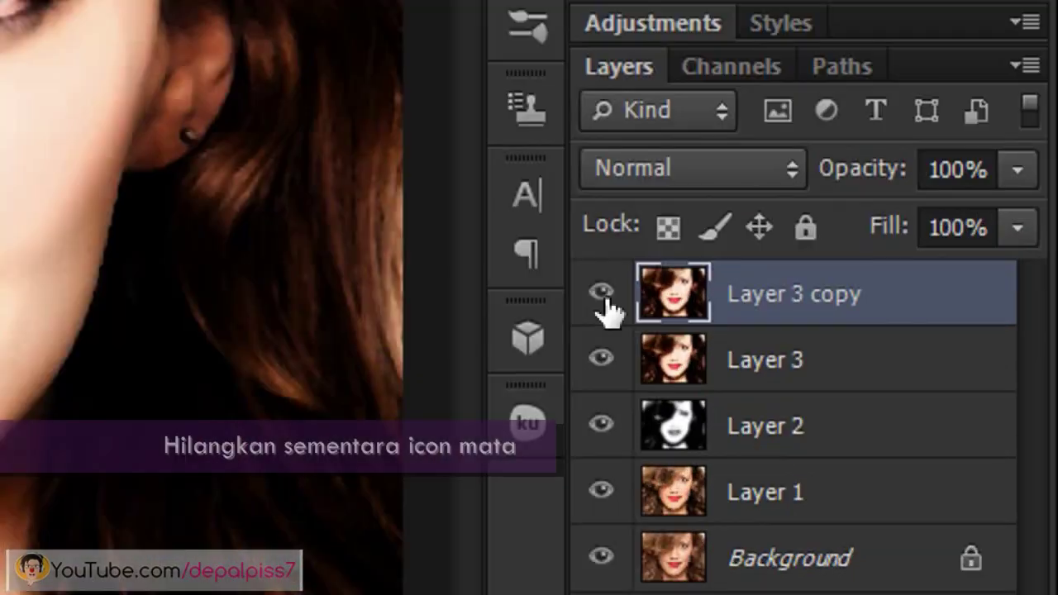
click(831, 387)
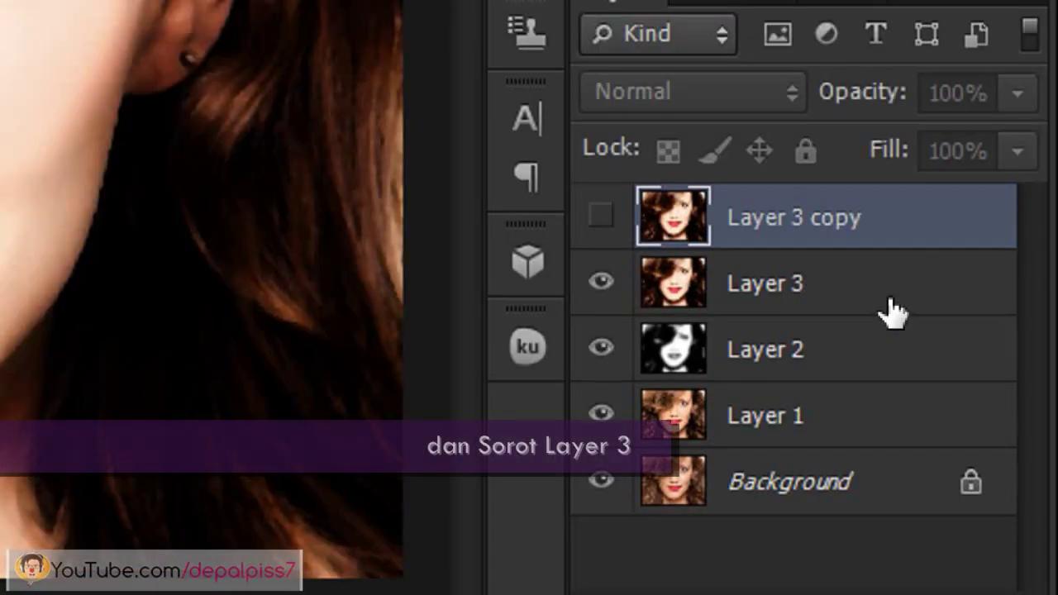
click(975, 428)
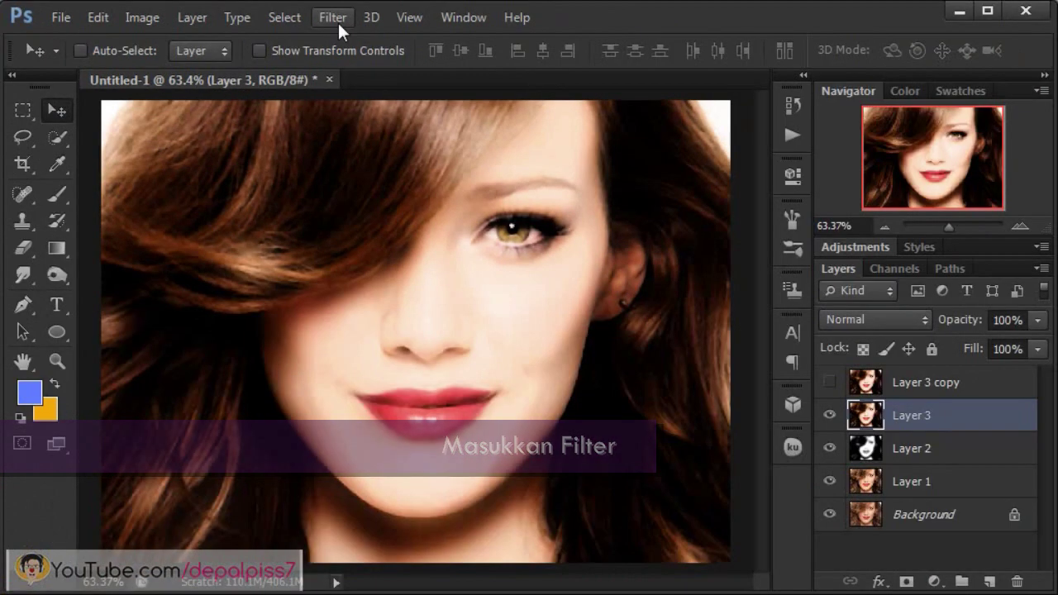
Step: Apply Color Halftone with Max. Radius 20 to Layer 3 and set its blend mode to Soft Light
click(337, 20)
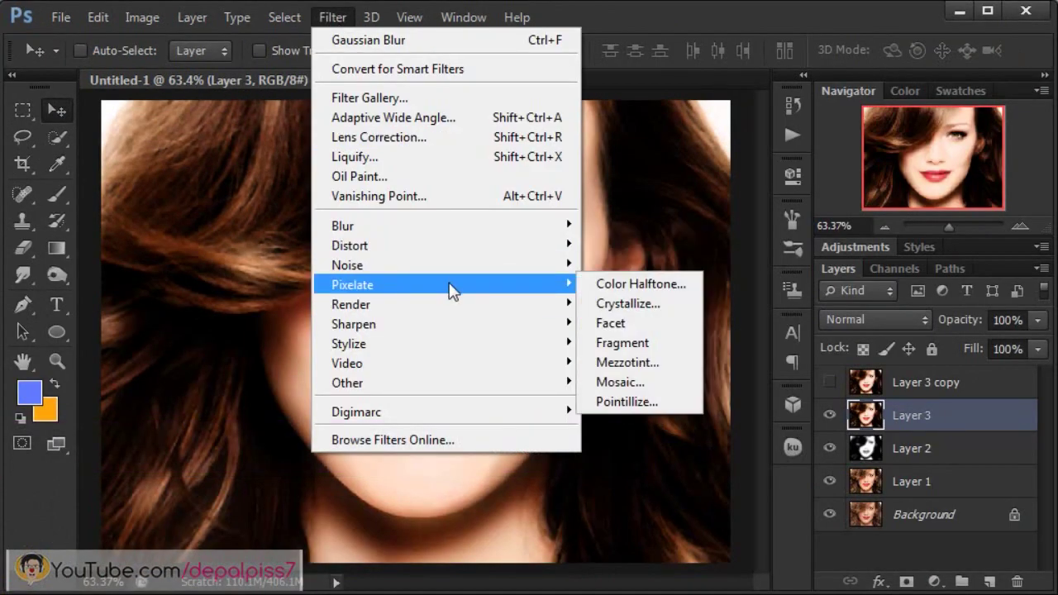
mouse_move(279, 283)
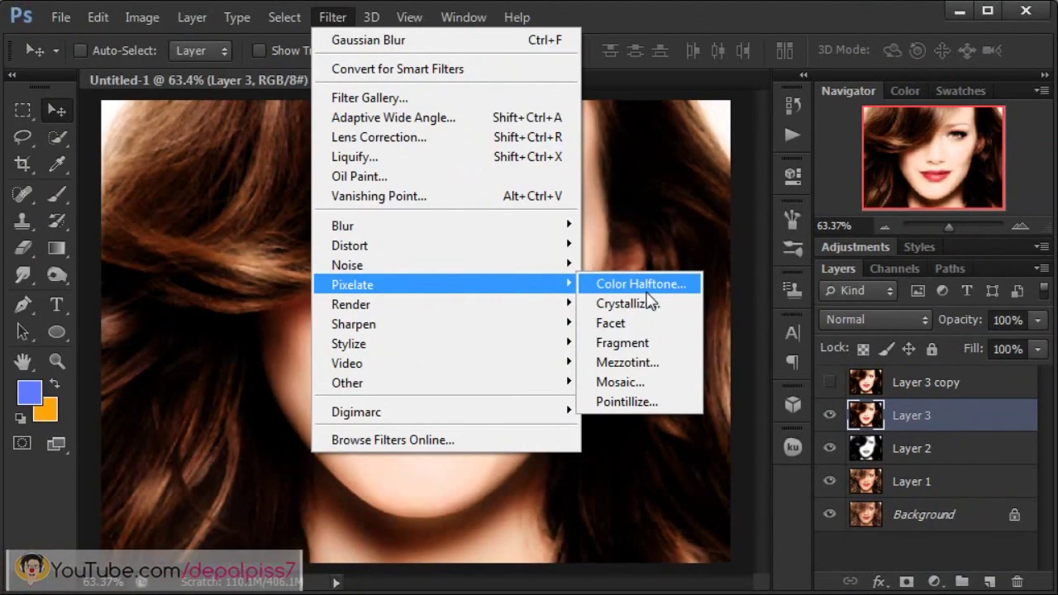
click(647, 292)
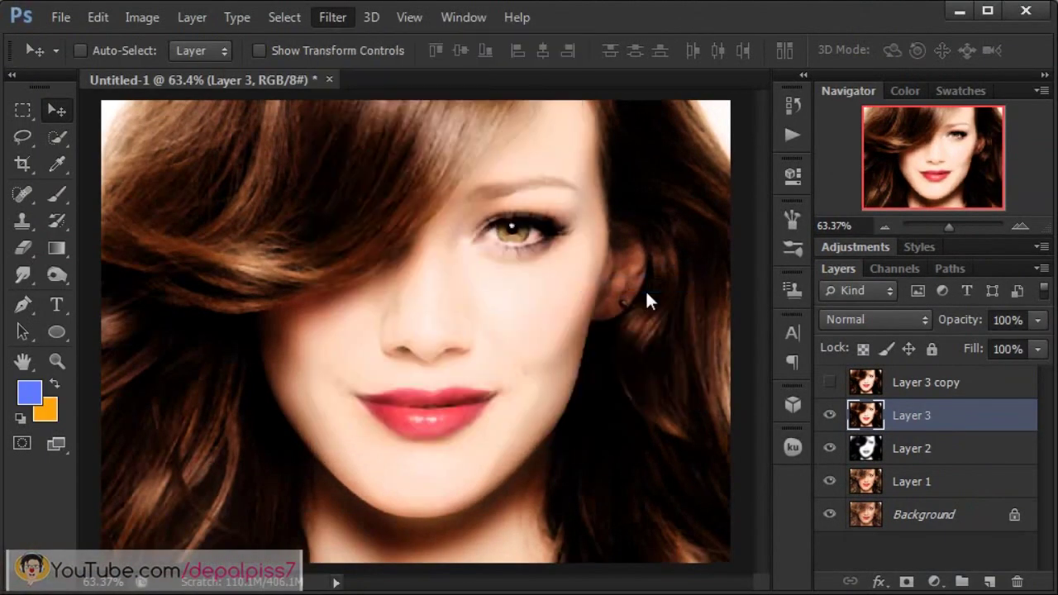
click(500, 152)
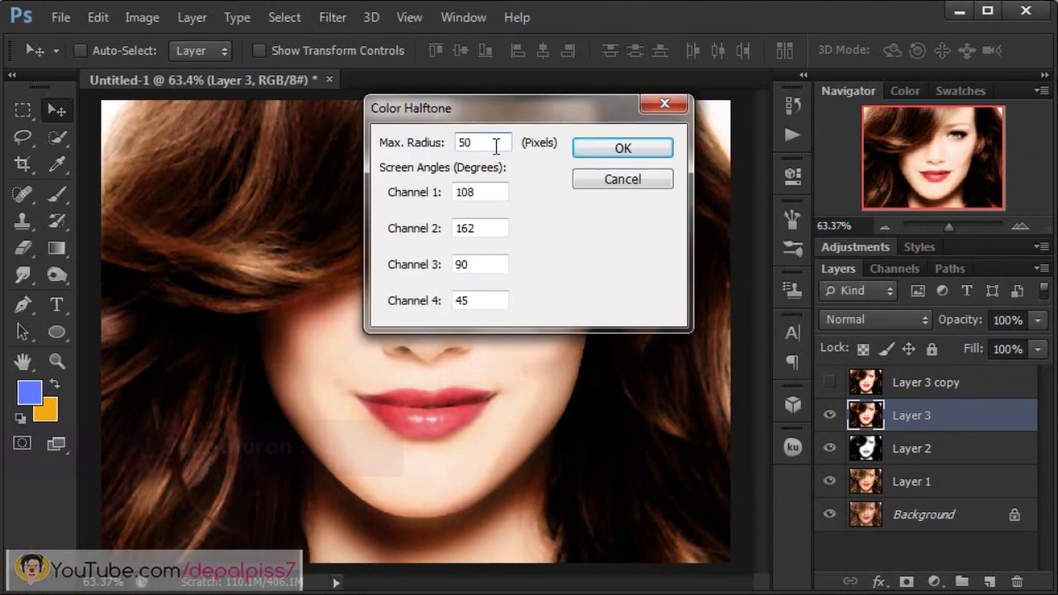
key(BackSpace)
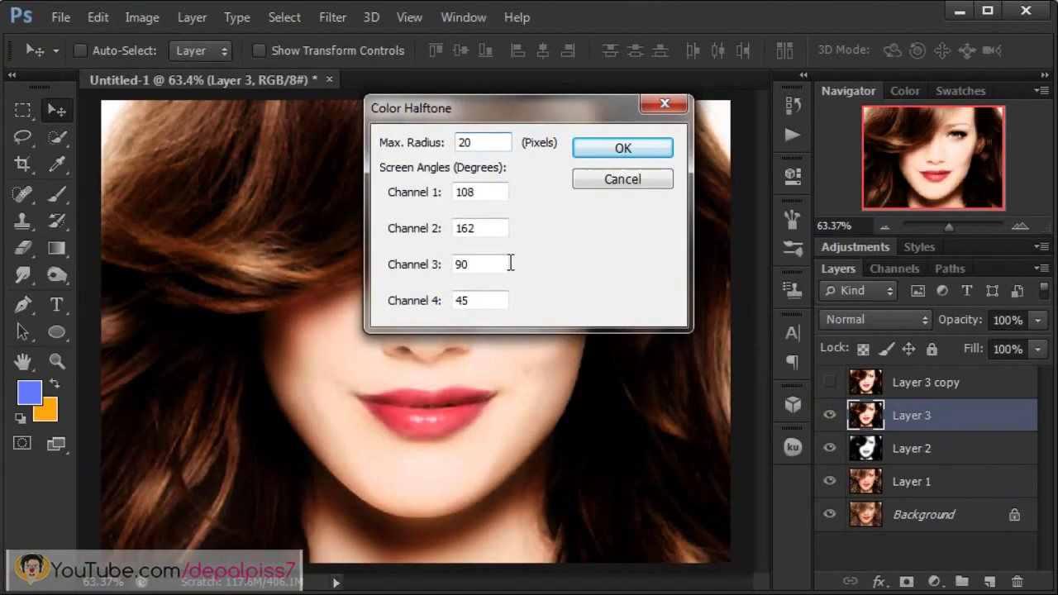
click(621, 152)
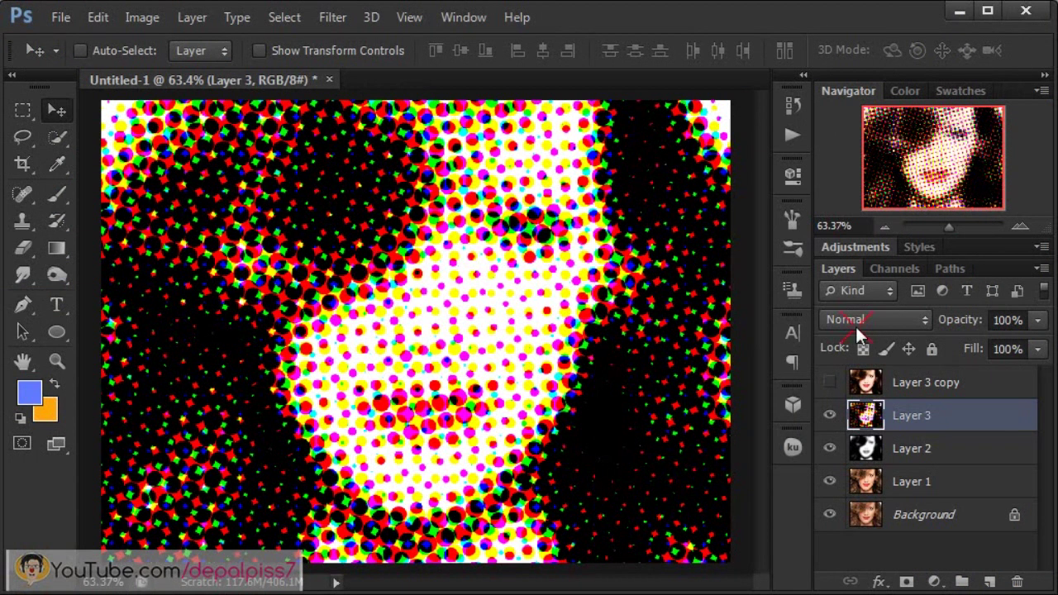
click(856, 328)
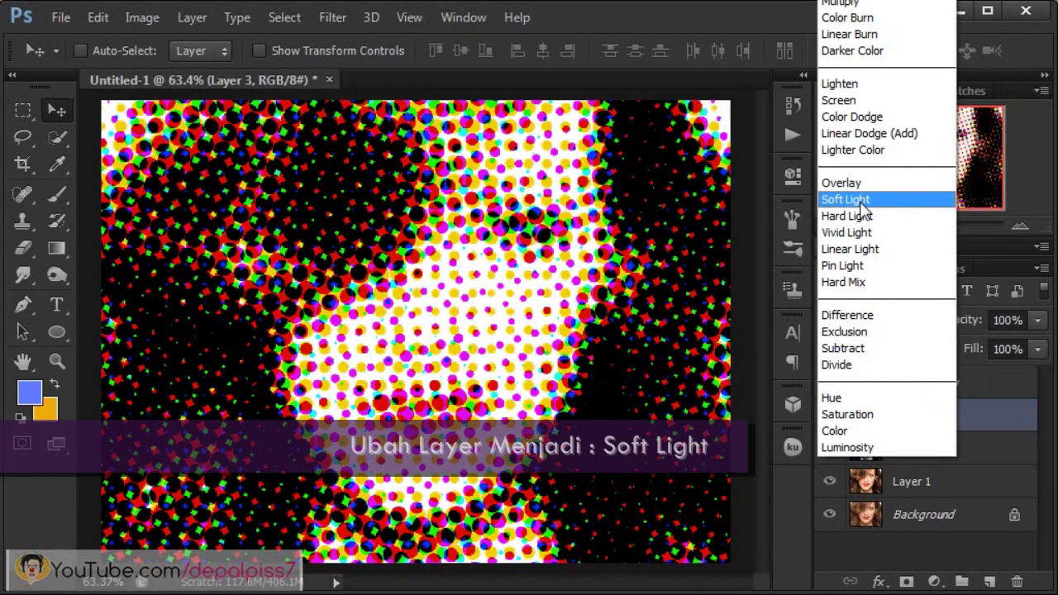
click(852, 199)
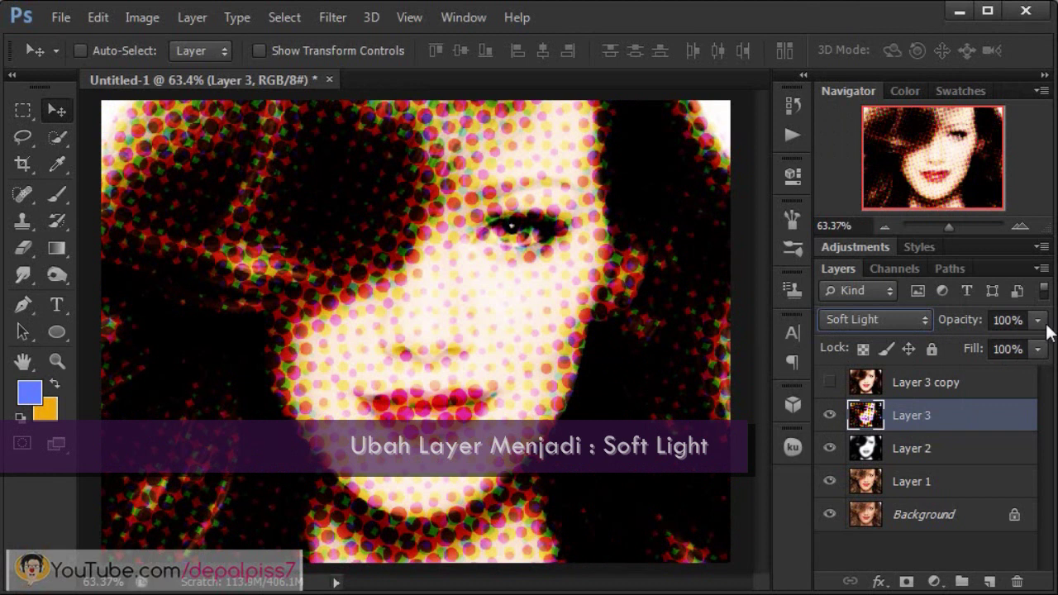
Step: Lower Layer 3's opacity to 70%, then select Layer 3 copy and make it visible
click(1037, 319)
drag(1034, 346, 1006, 343)
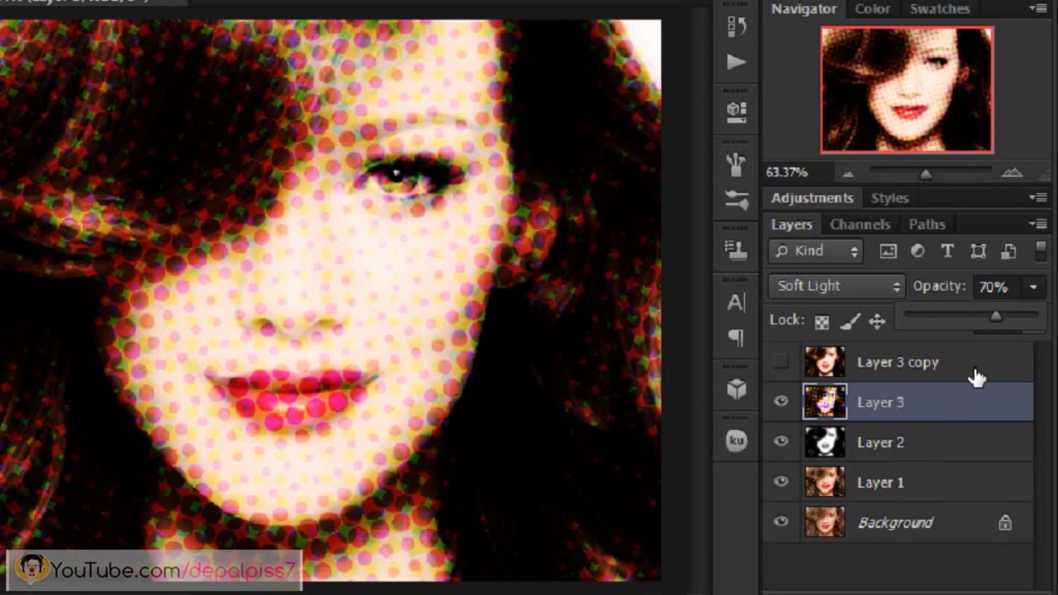
click(989, 386)
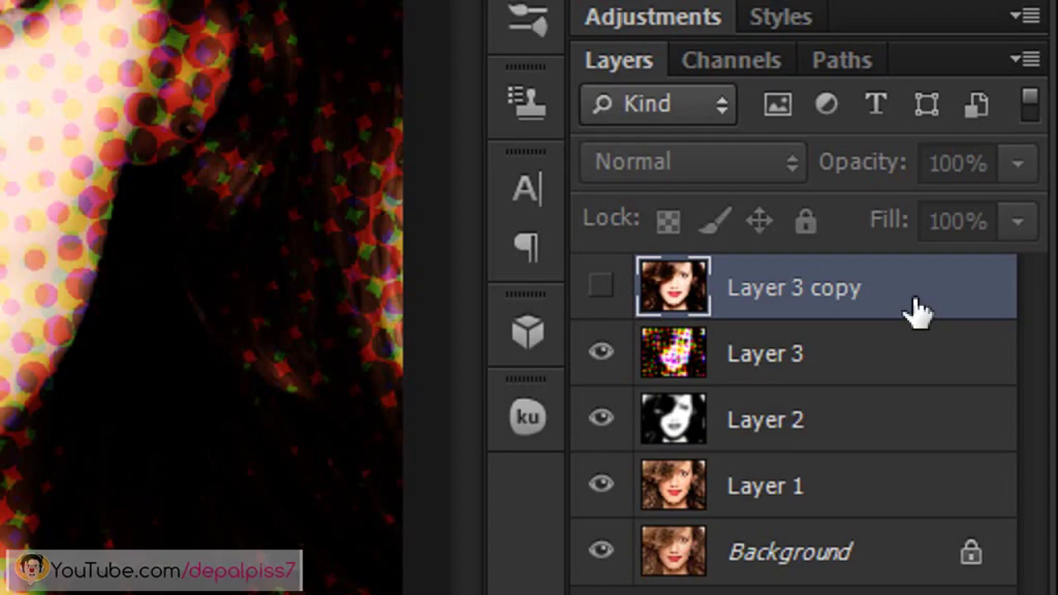
click(610, 287)
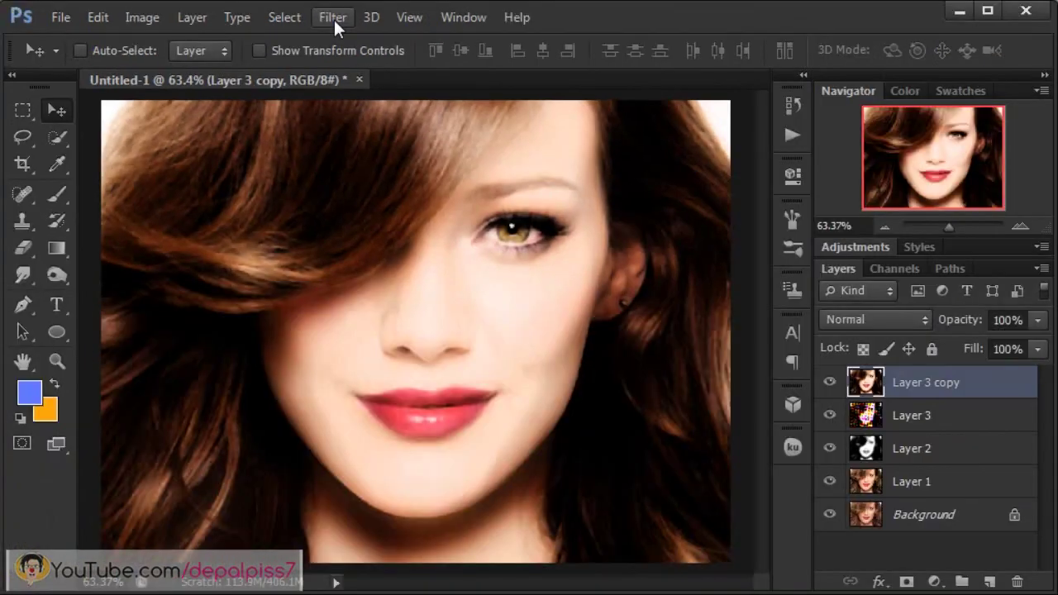
click(335, 21)
mouse_move(446, 284)
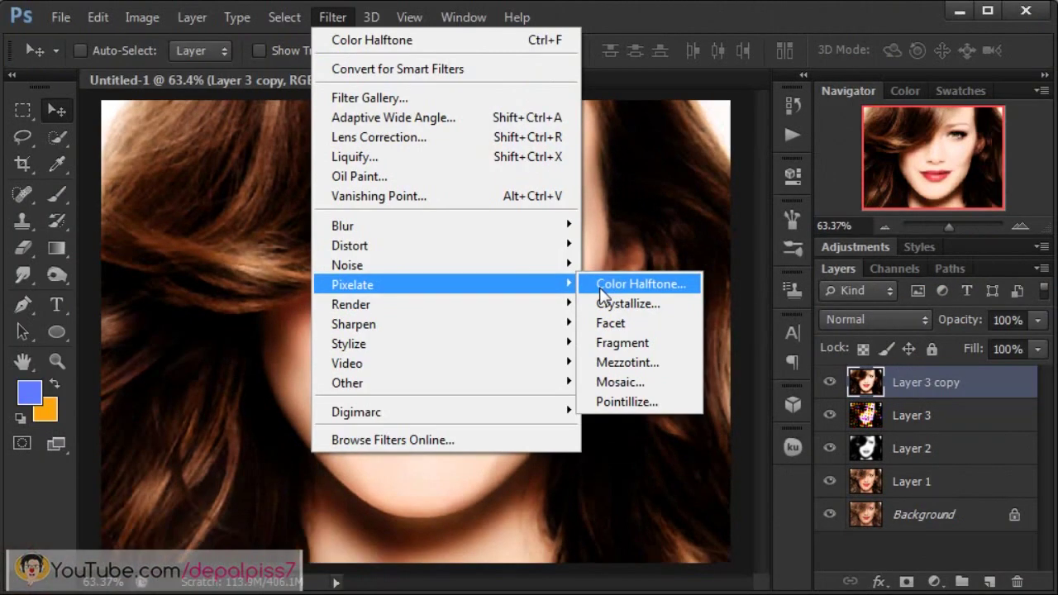
Step: Run Pixelate > Color Halftone on Layer 3 copy with a 50-pixel Max. Radius
click(601, 289)
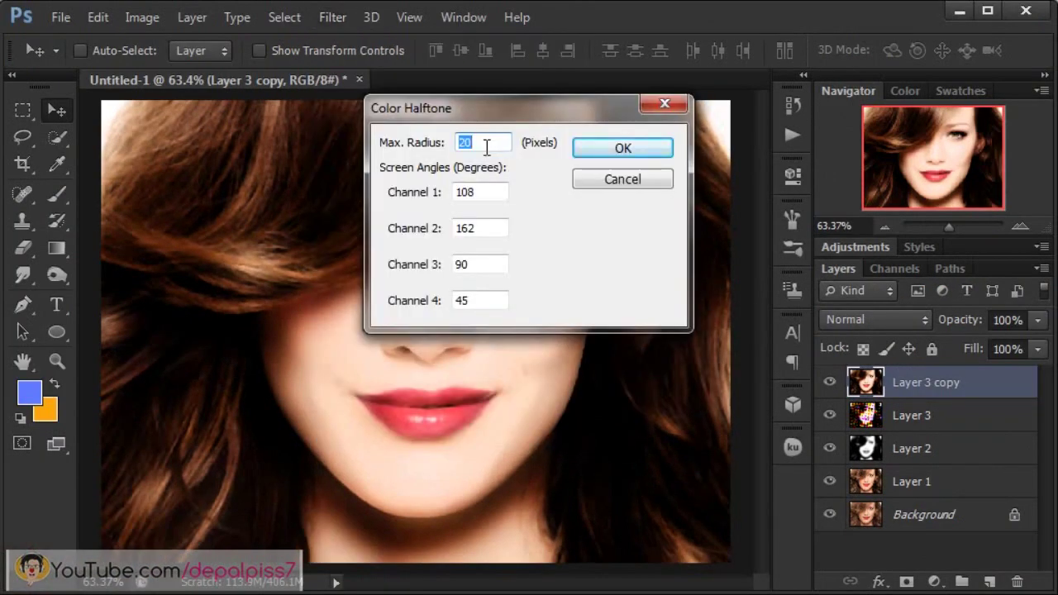
text(50)
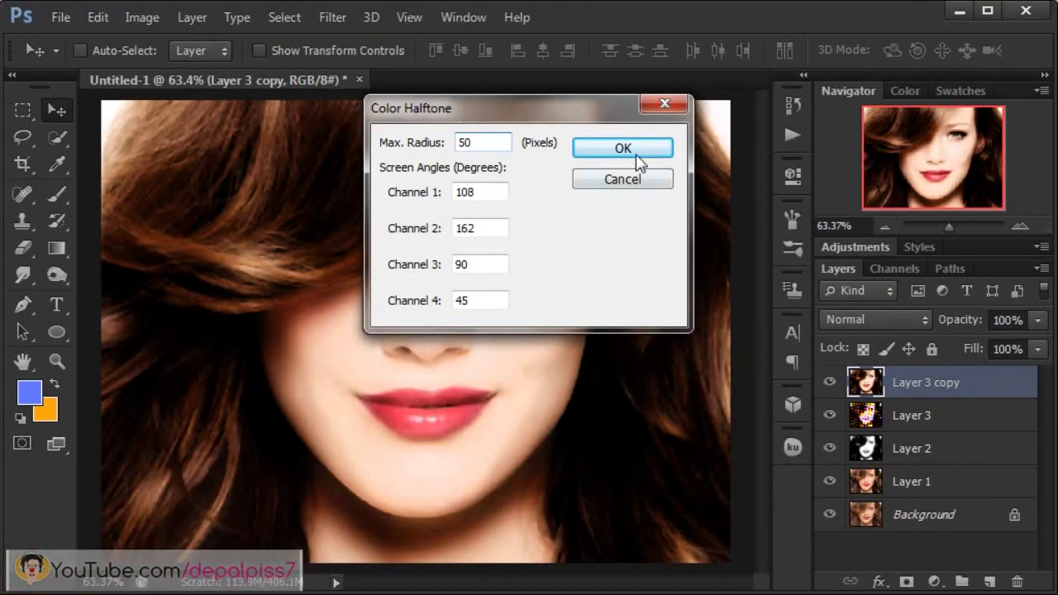
click(635, 160)
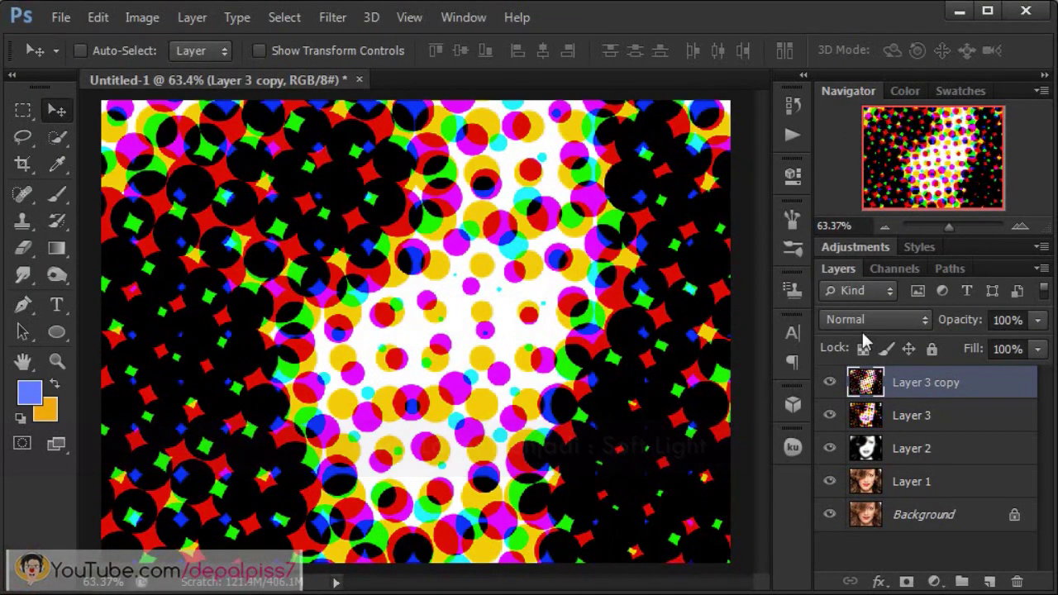
Step: Set Layer 3 copy to Soft Light blend mode at 50% opacity
click(861, 323)
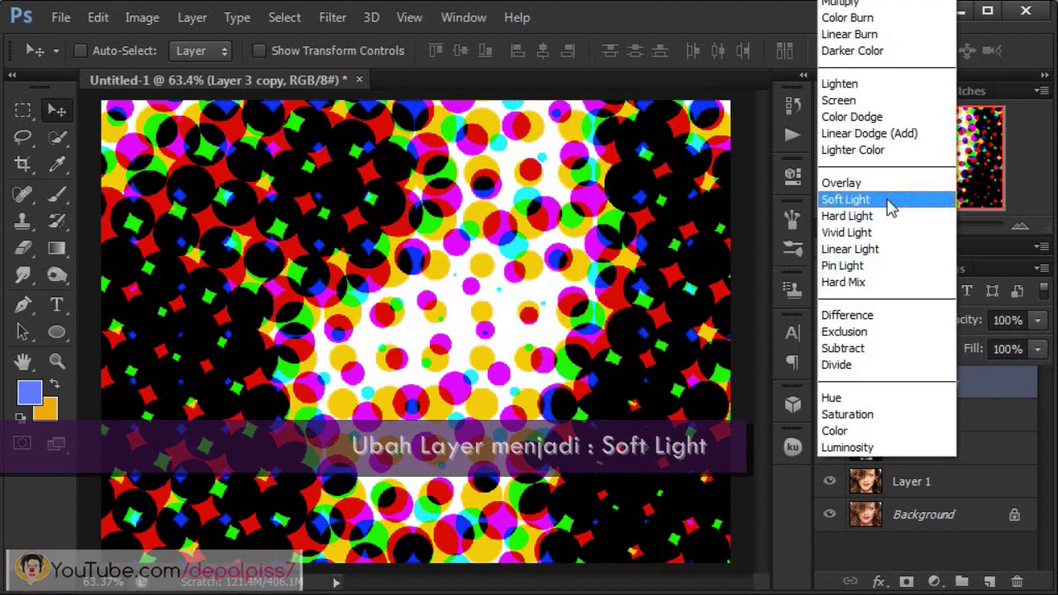
click(886, 199)
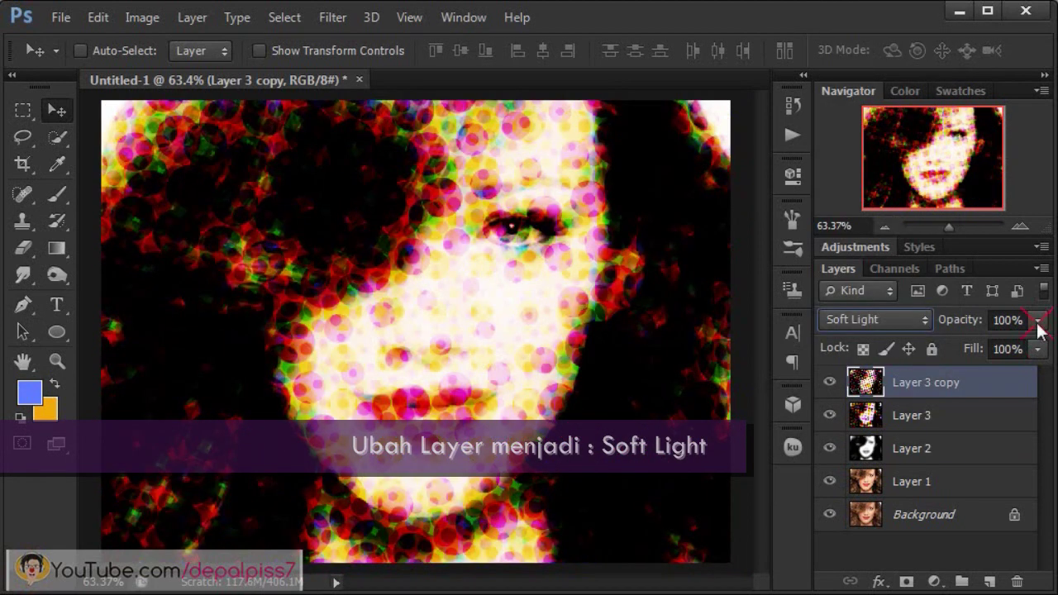
click(1037, 320)
drag(1038, 347, 986, 350)
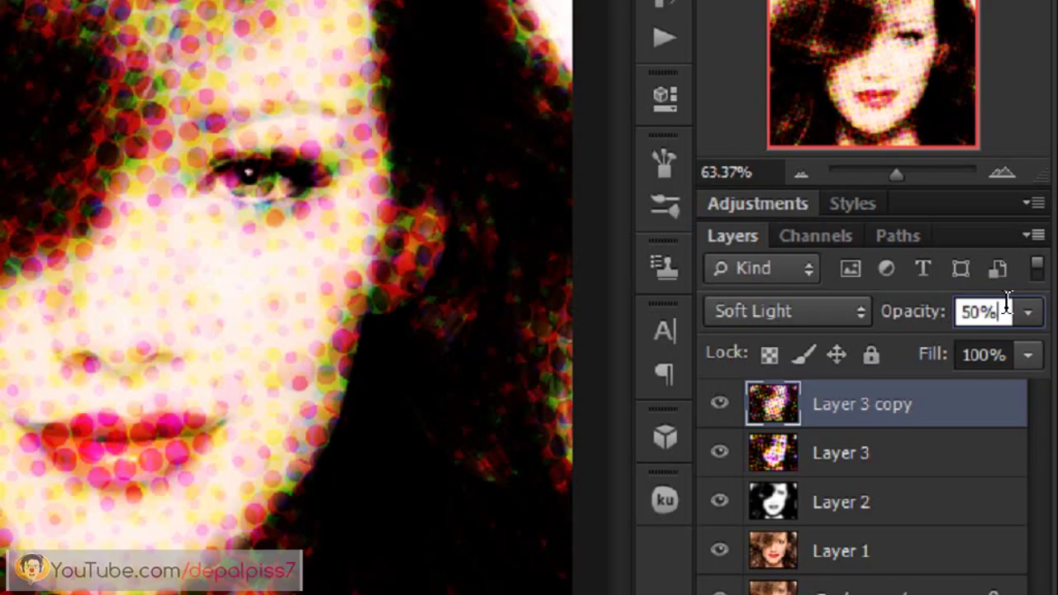
key(Return)
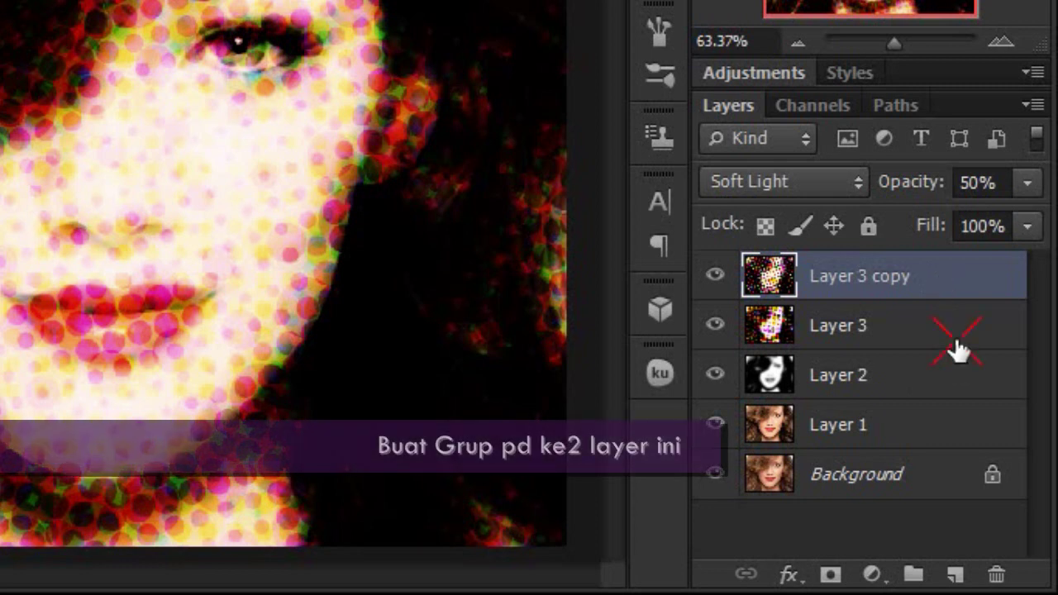
Step: Select Layer 3 and Layer 3 copy and group them into Group 1 with Ctrl+G
click(957, 349)
click(957, 298)
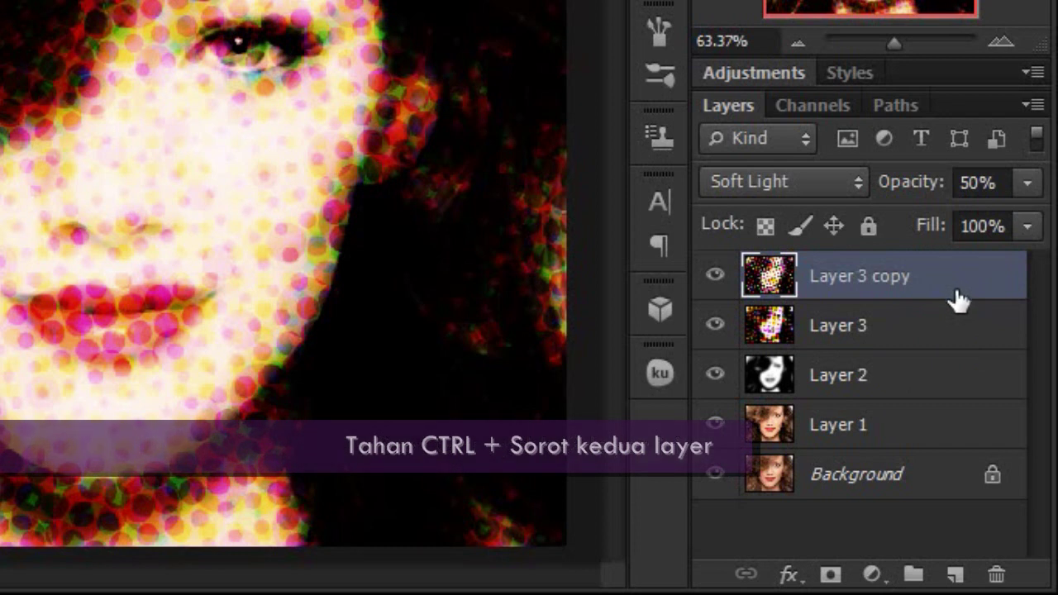
ctrl+click(957, 337)
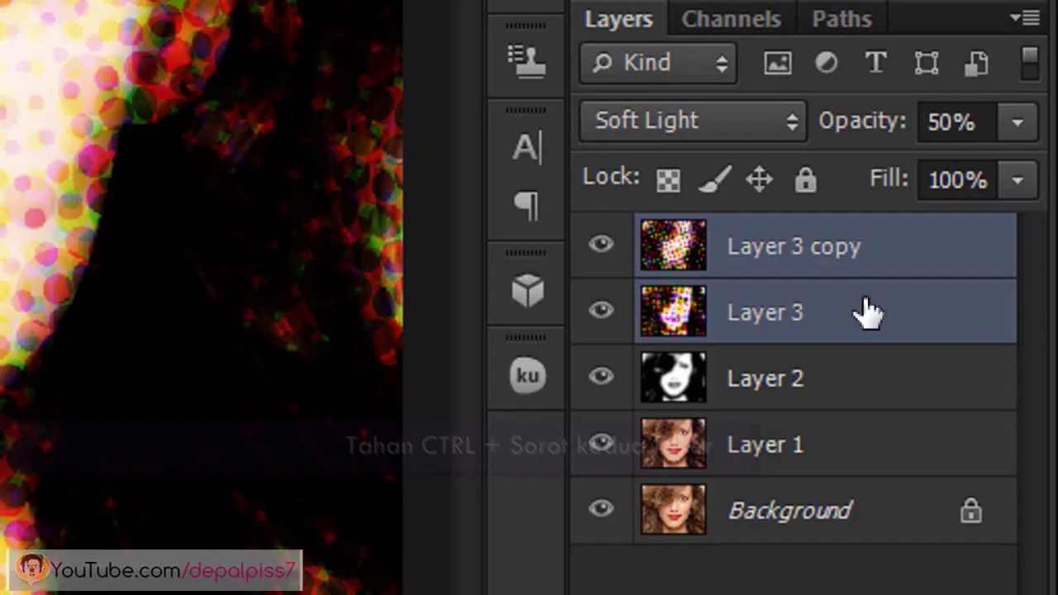
key(ctrl+g)
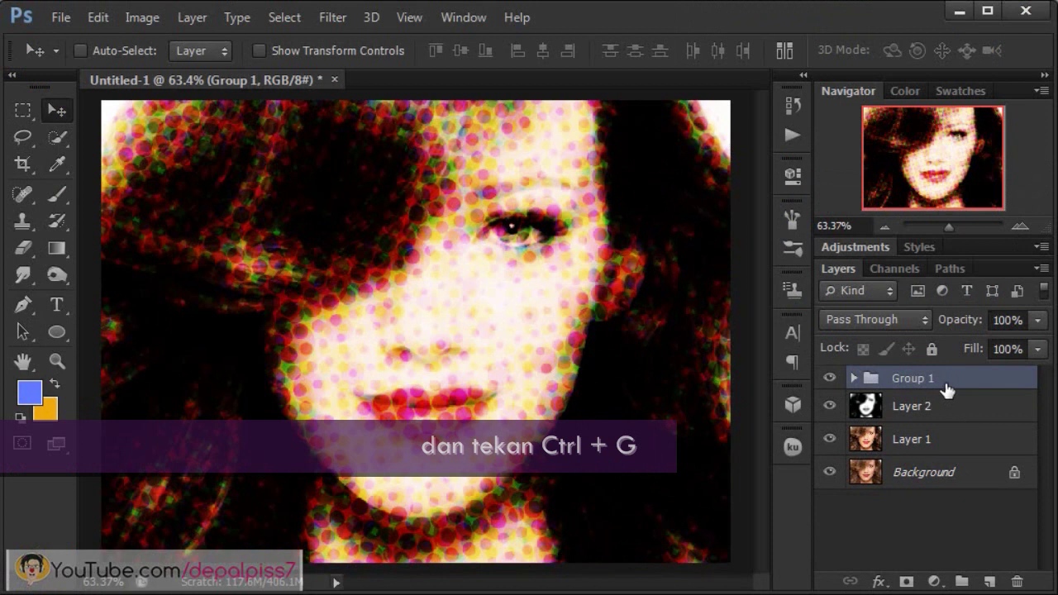
click(854, 379)
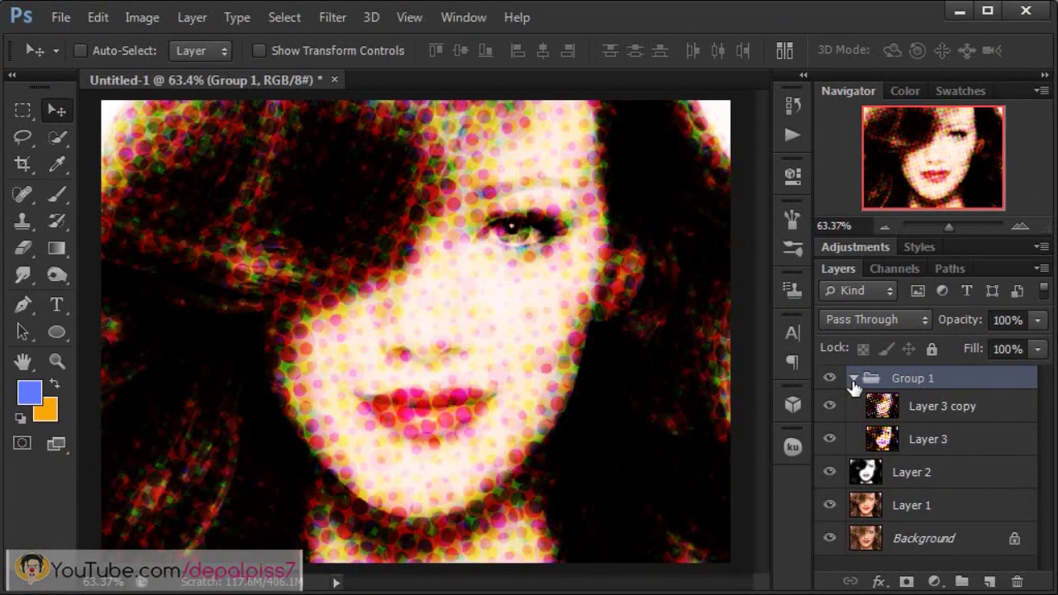
click(854, 379)
click(854, 379)
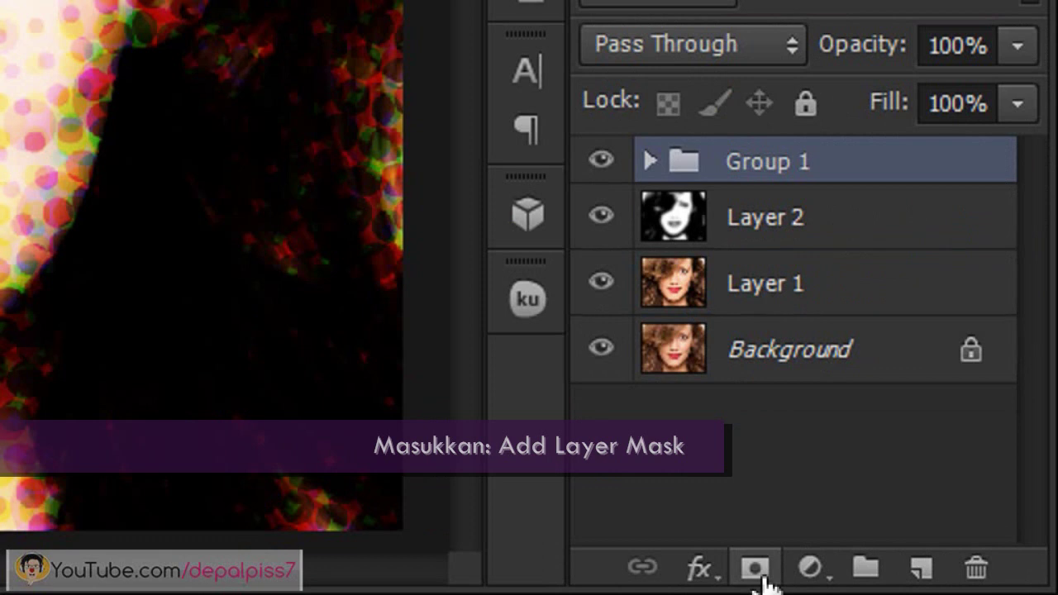
Step: Add a layer mask to Group 1 and ready a smaller Eraser, size 30, on it
click(754, 569)
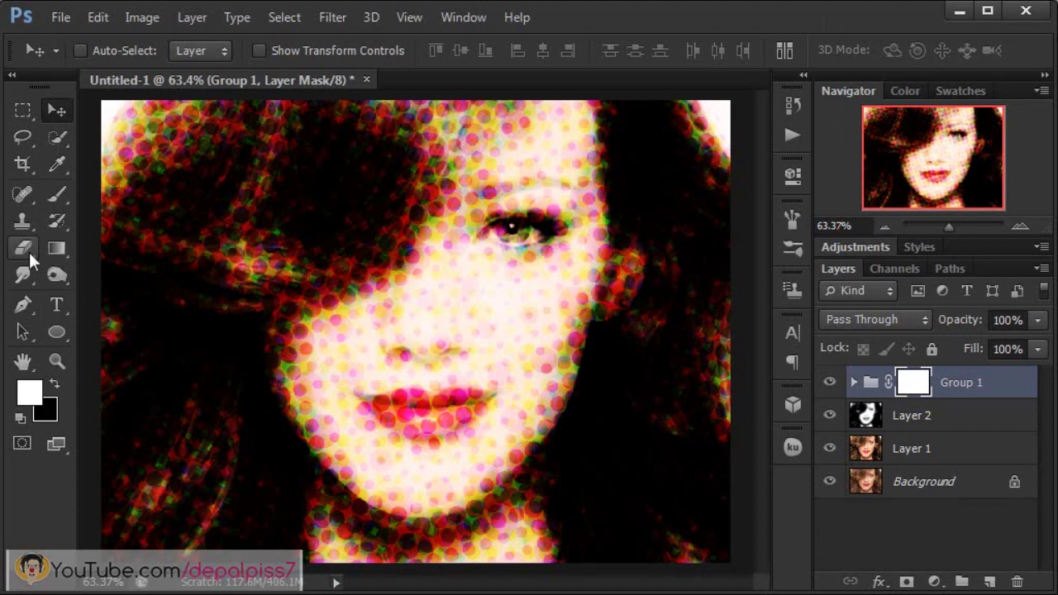
click(24, 249)
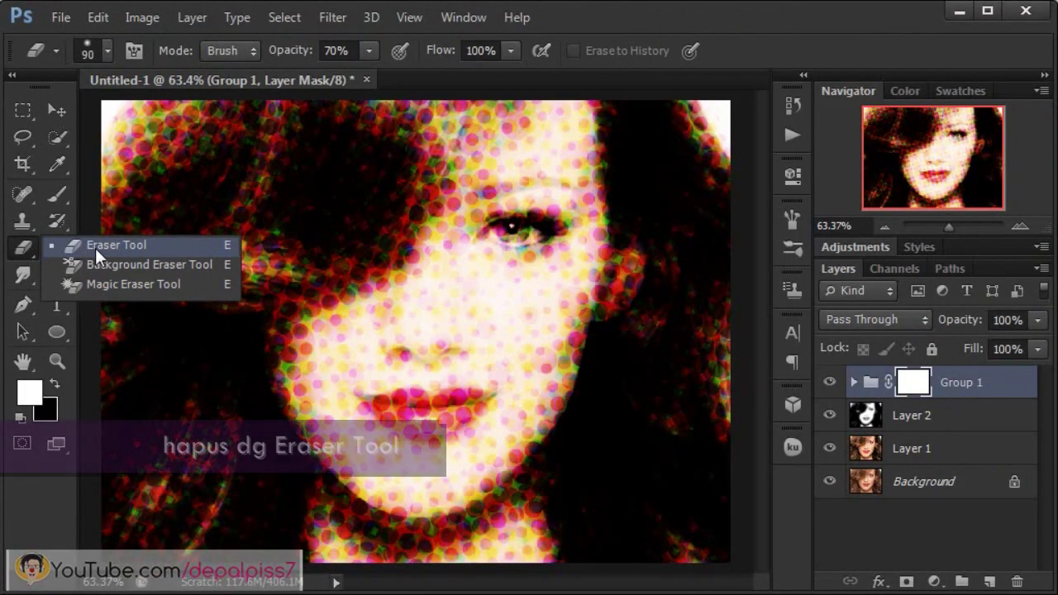
click(97, 249)
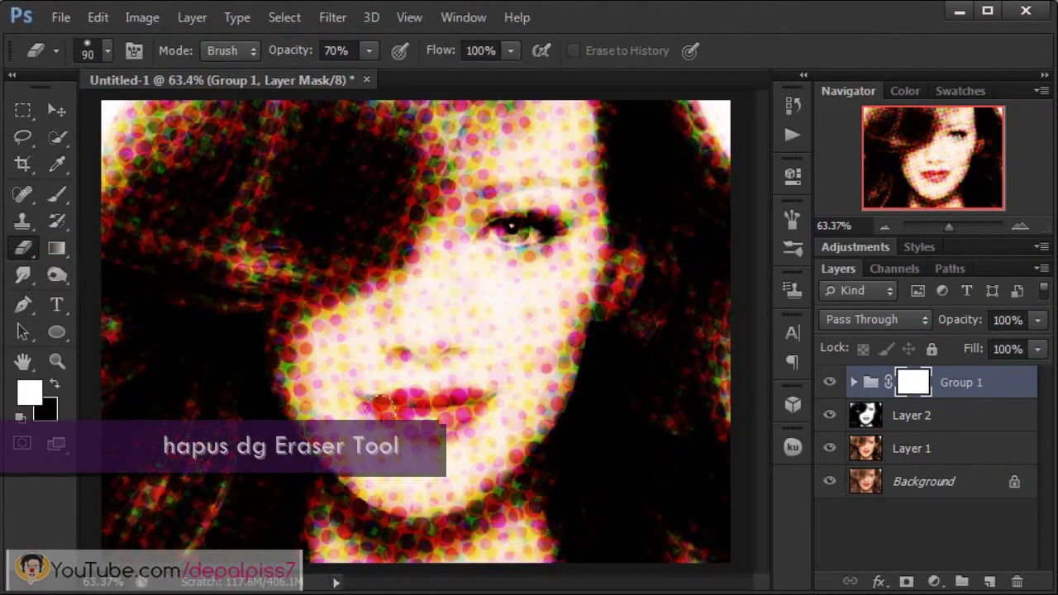
key(bracketleft)
key(bracketleft)
key(bracketleft)
key(bracketleft)
key(bracketleft)
key(bracketleft)
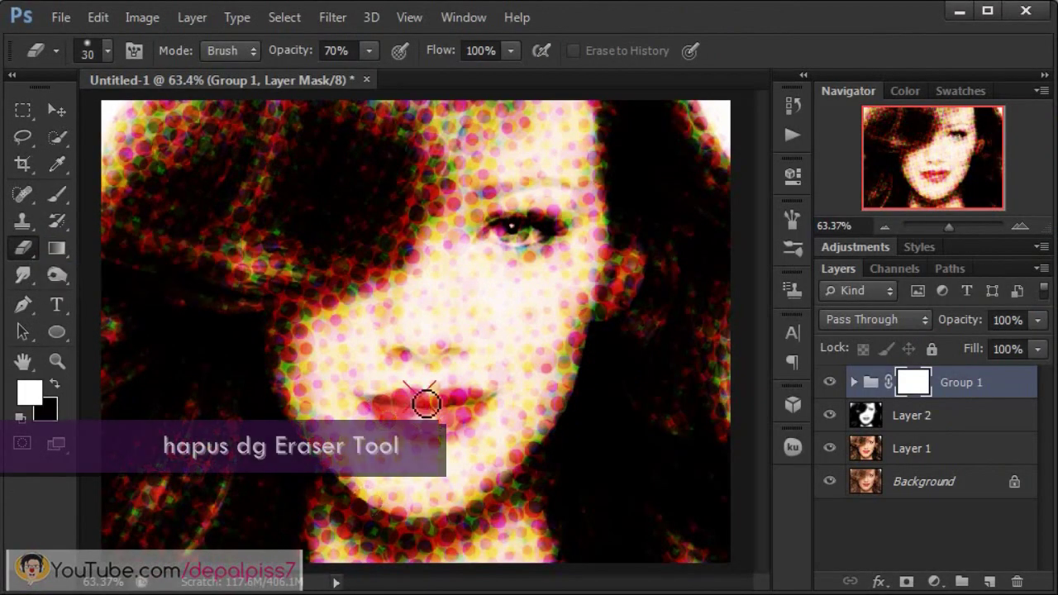
Step: Erase the halftone dots on the mask over the lips, the eye and both nostrils
mouse_move(426, 403)
mouse_down()
mouse_move(385, 406)
mouse_move(439, 432)
mouse_move(392, 424)
mouse_move(432, 438)
mouse_move(470, 432)
mouse_move(488, 410)
mouse_move(475, 400)
mouse_move(361, 402)
mouse_up()
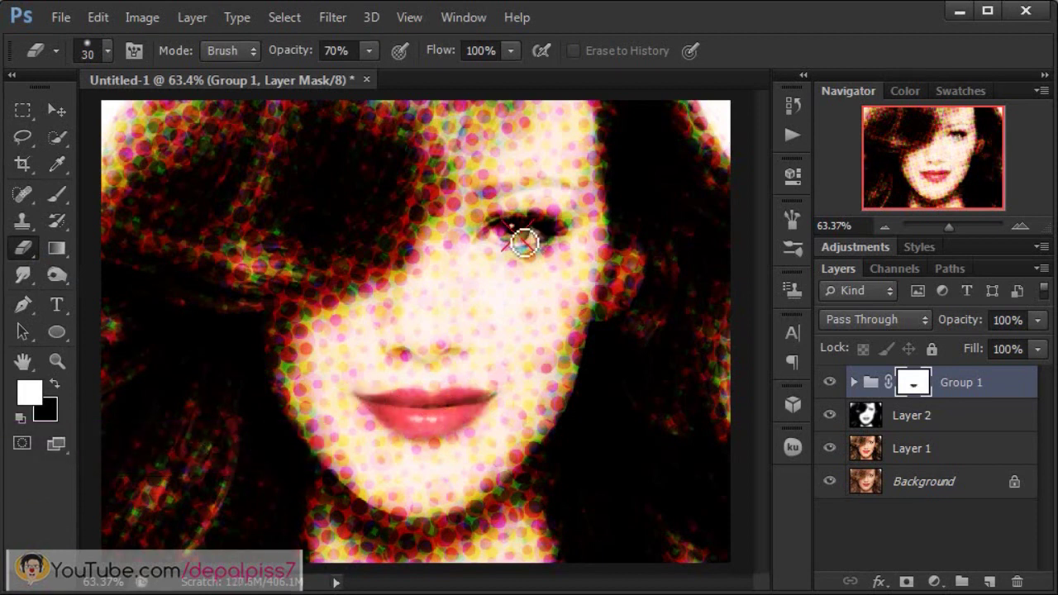
mouse_move(524, 242)
mouse_down()
mouse_move(502, 232)
mouse_move(548, 243)
mouse_move(518, 252)
mouse_move(496, 236)
mouse_move(549, 233)
mouse_move(536, 242)
mouse_move(529, 227)
mouse_move(491, 241)
mouse_up()
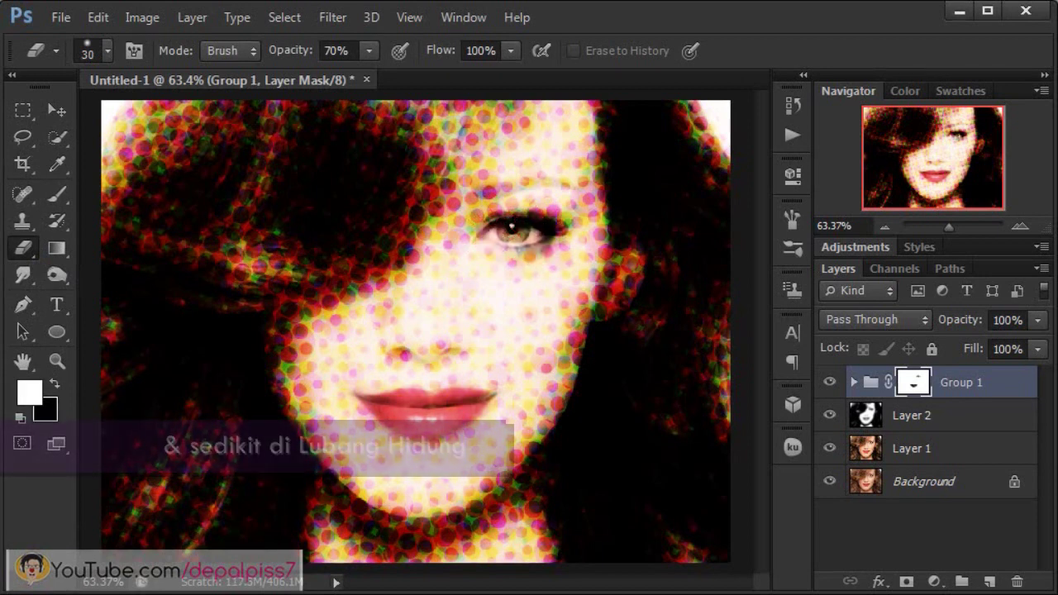
mouse_move(415, 358)
mouse_down()
mouse_move(405, 354)
mouse_move(430, 363)
mouse_up()
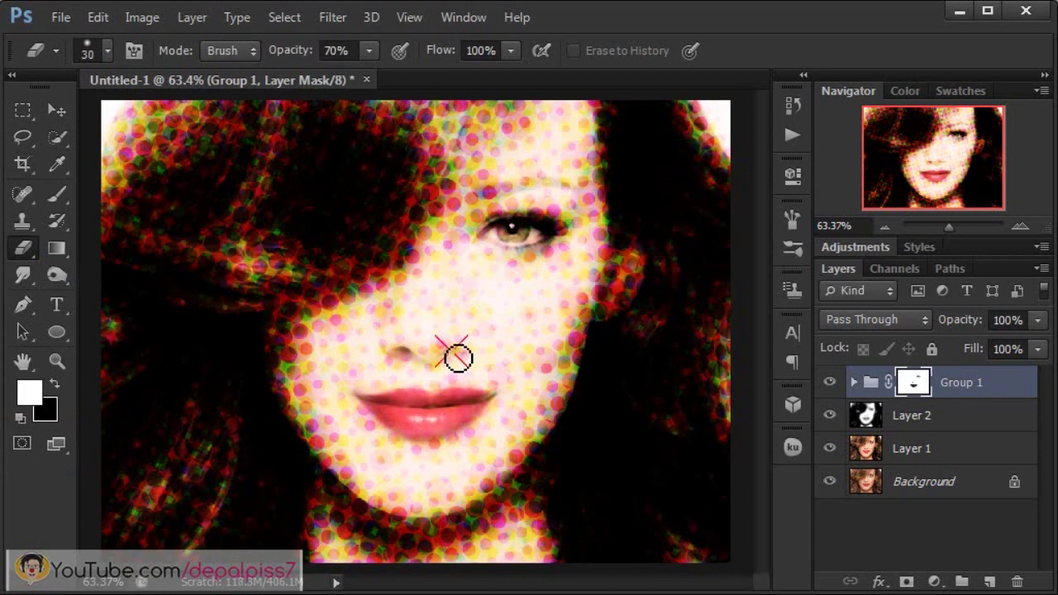
drag(453, 361, 468, 357)
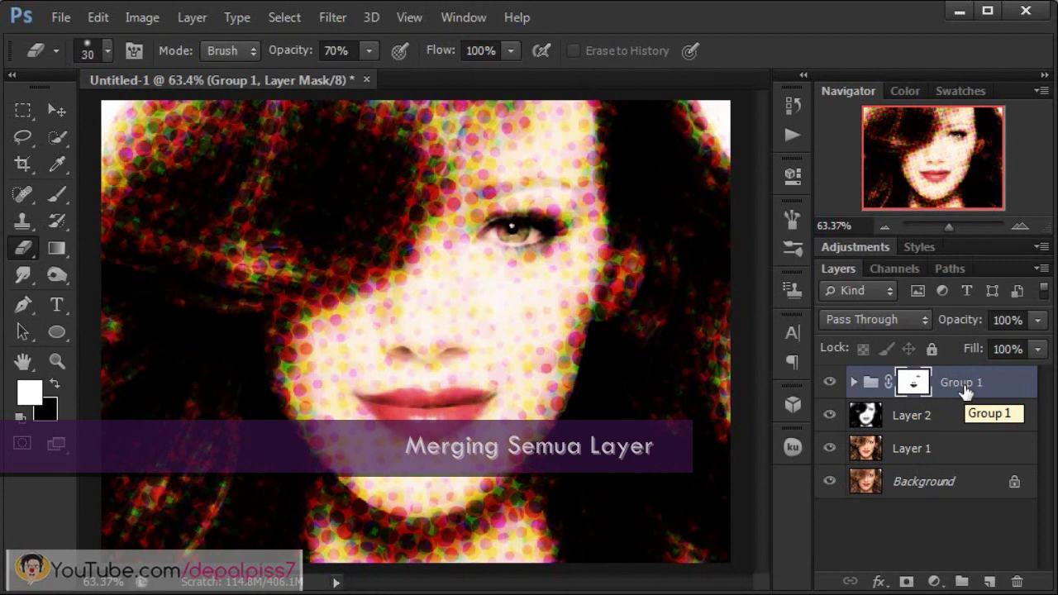
Step: Stamp all visible layers into Layer 4 with Shift+Ctrl+Alt+E, then open Filter Gallery
key(shift+ctrl+alt+e)
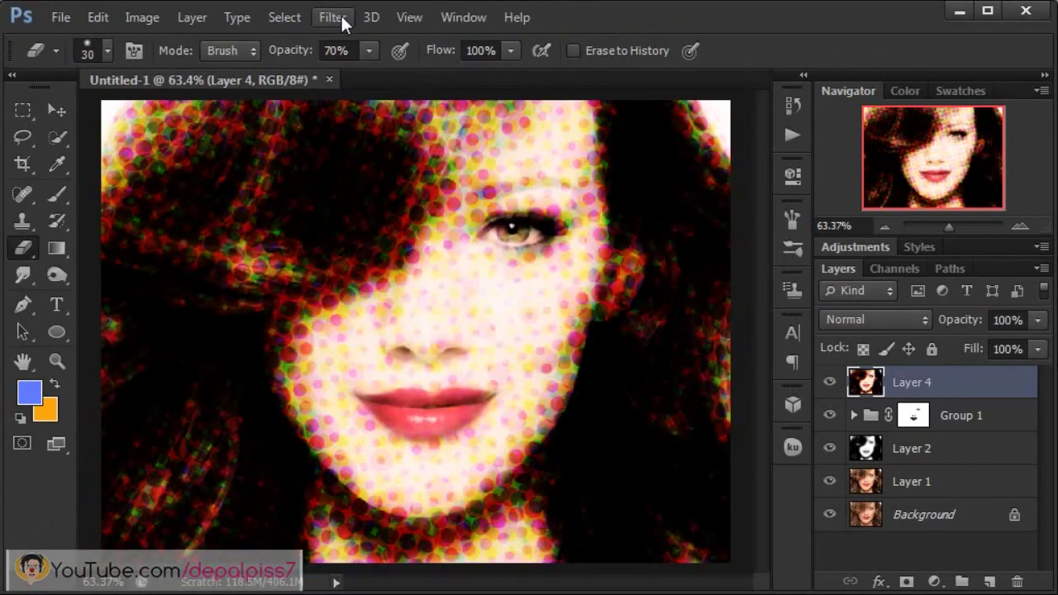
click(335, 17)
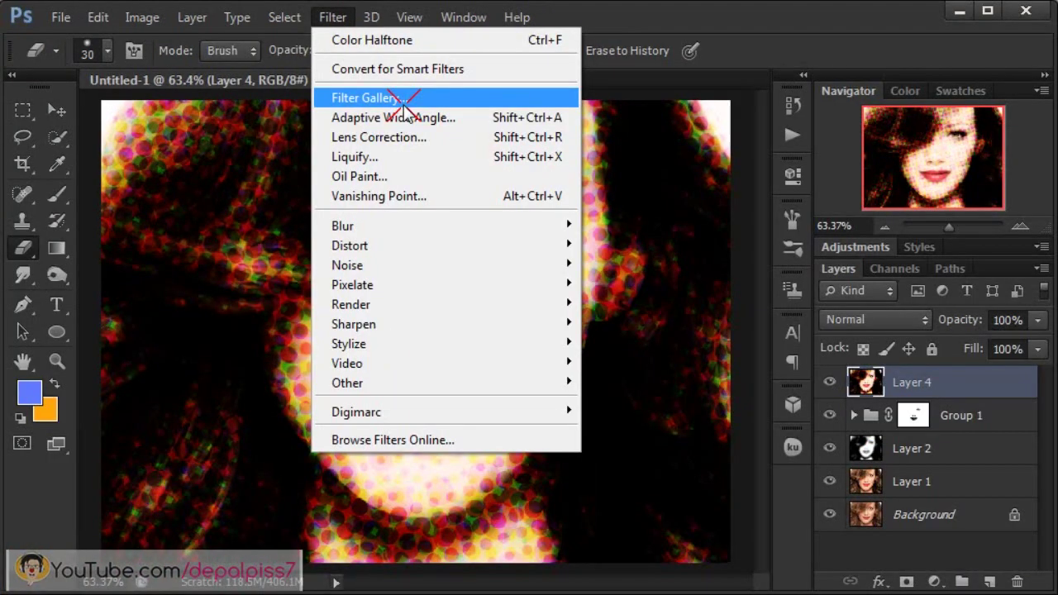
click(427, 121)
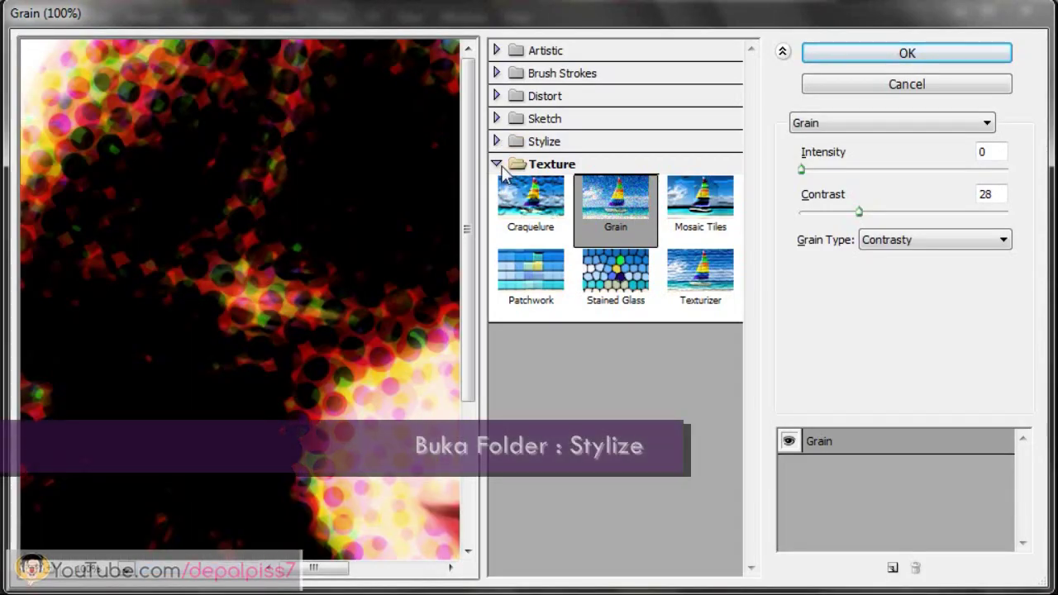
Step: Apply Stylize > Glowing Edges to Layer 4 with edge width 2, brightness 6, smoothness 5
click(498, 164)
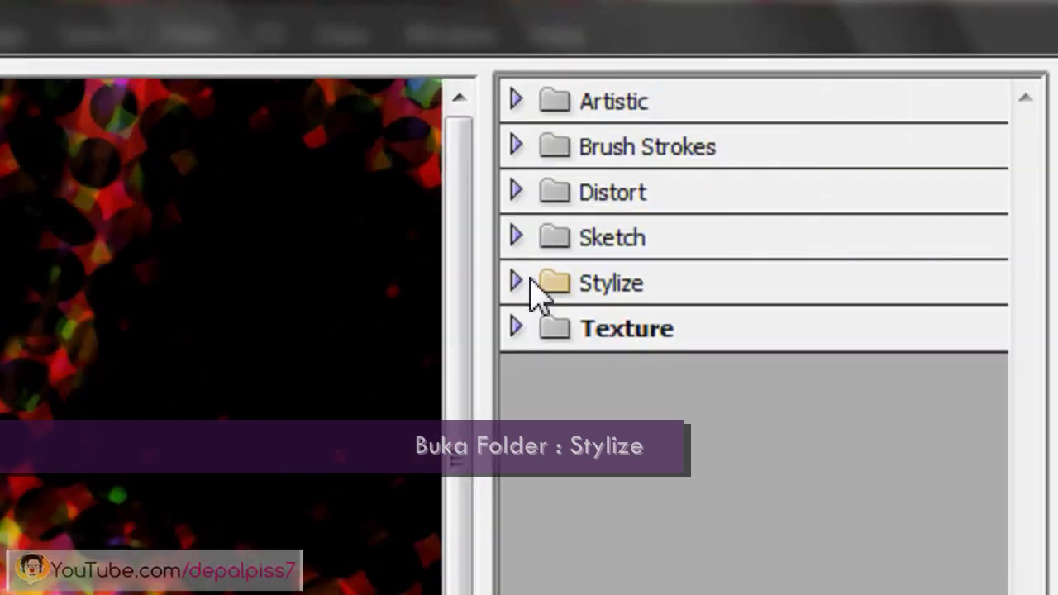
click(533, 285)
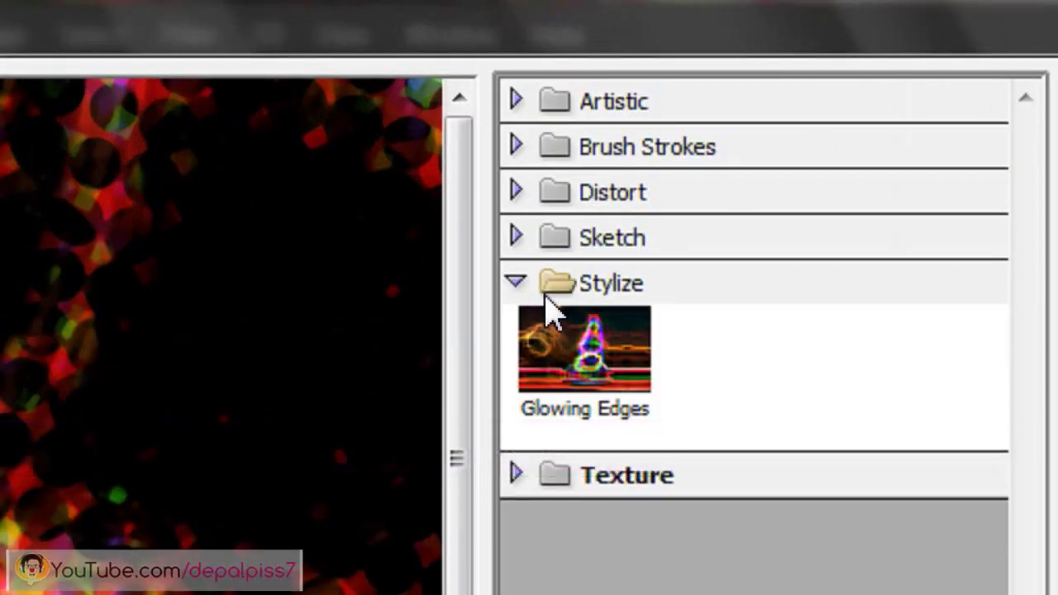
click(595, 403)
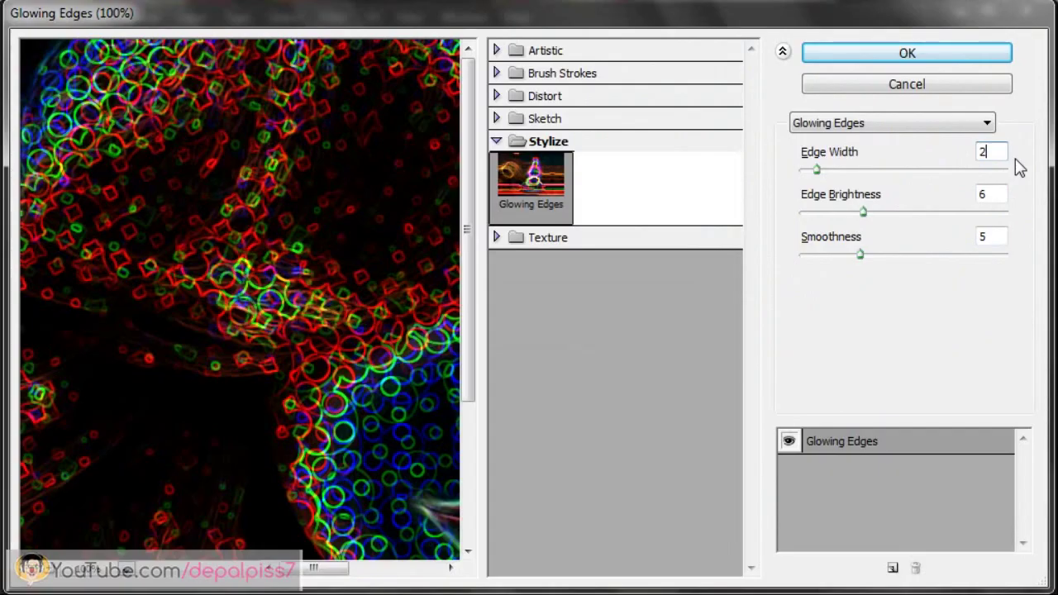
key(ctrl+minus)
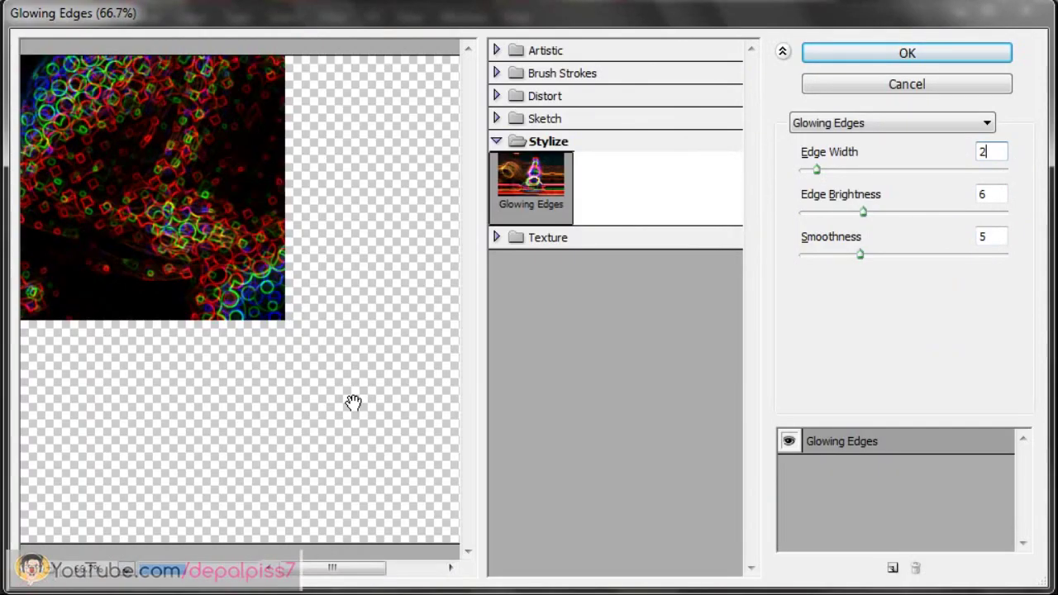
drag(339, 395, 277, 385)
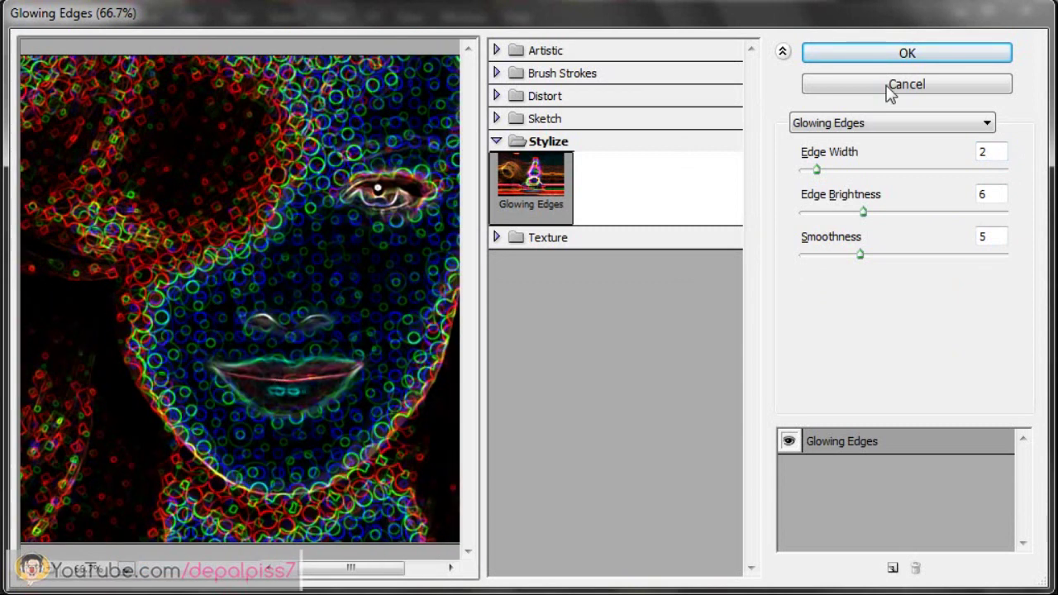
click(916, 58)
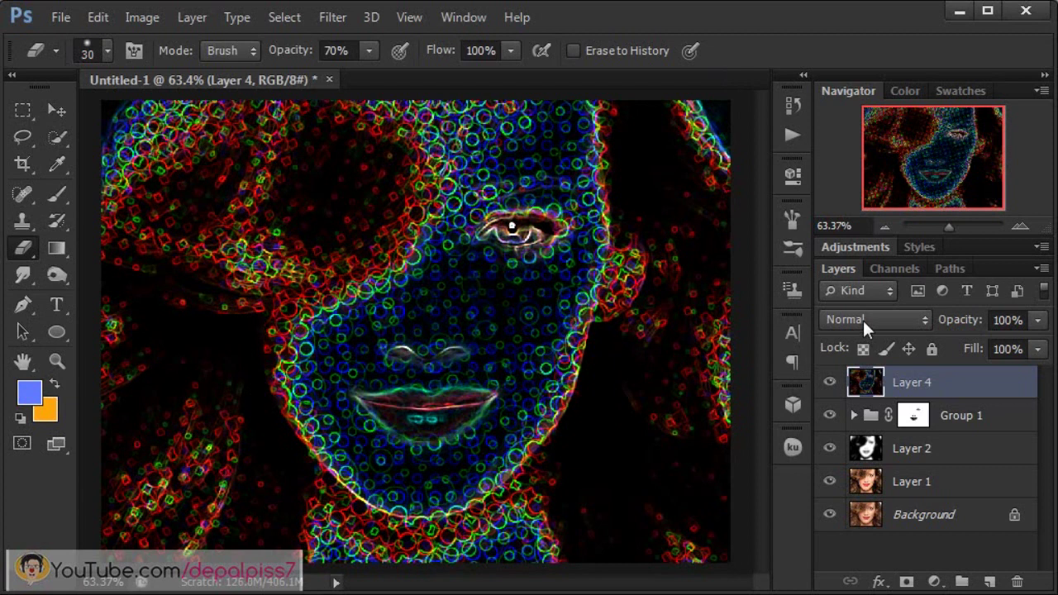
Step: Blend Layer 4 as Lighter Color, compare its visibility, and duplicate it as Layer 4 copy
click(862, 318)
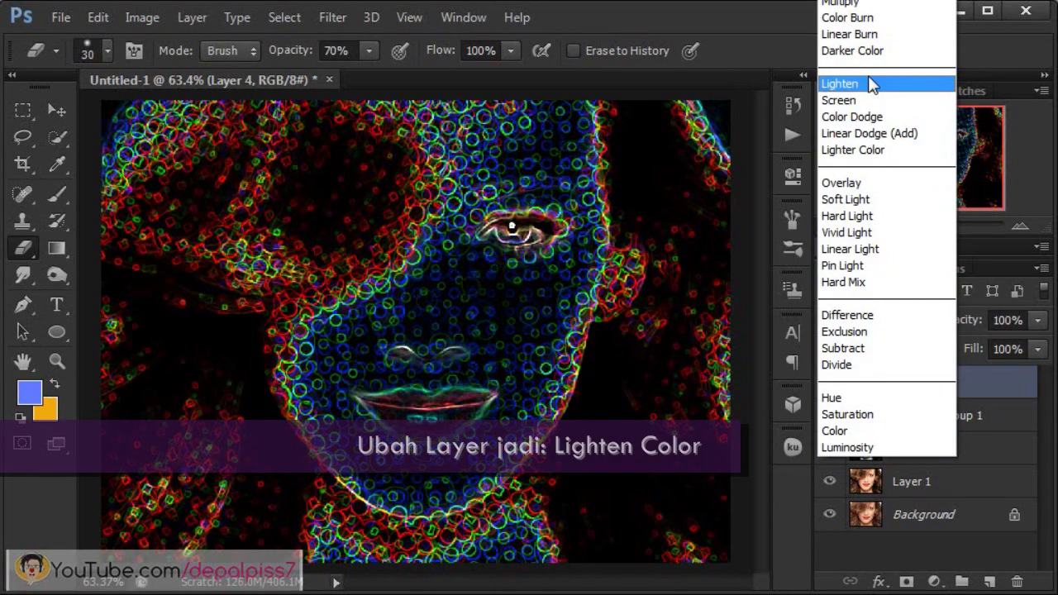
click(851, 150)
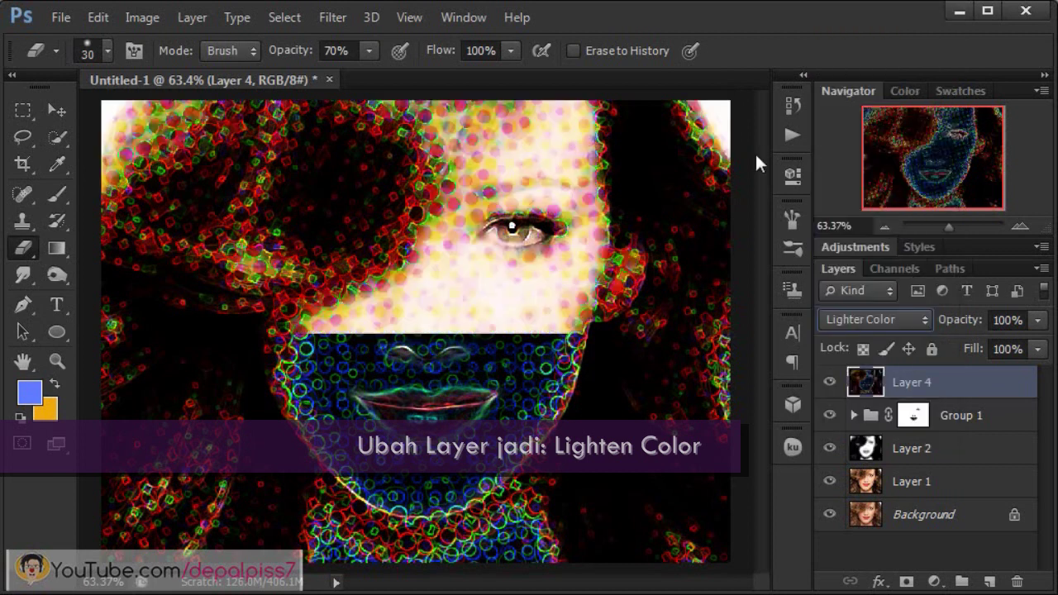
click(829, 382)
click(830, 384)
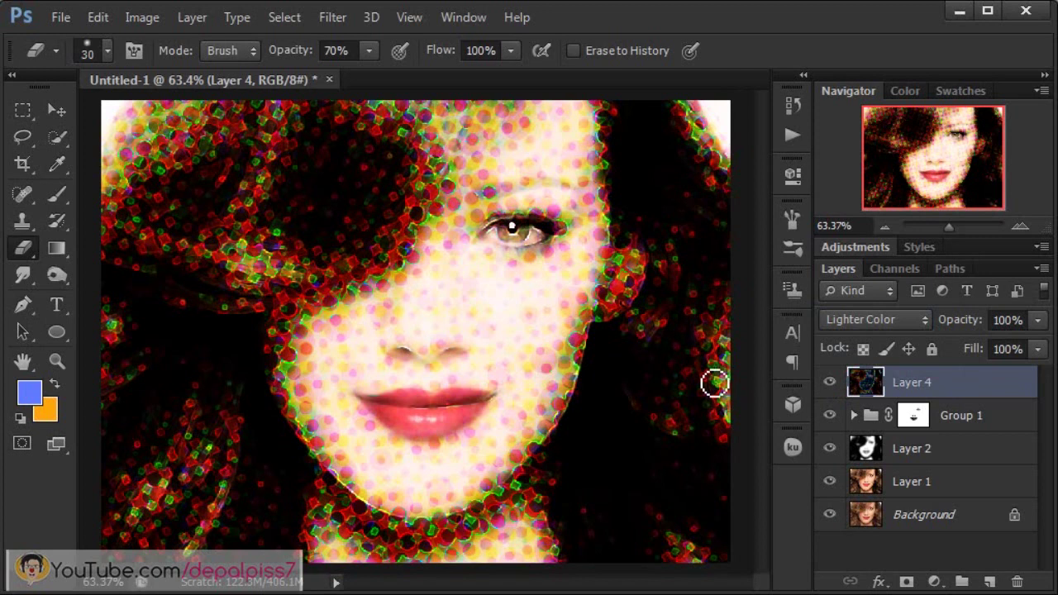
key(ctrl+j)
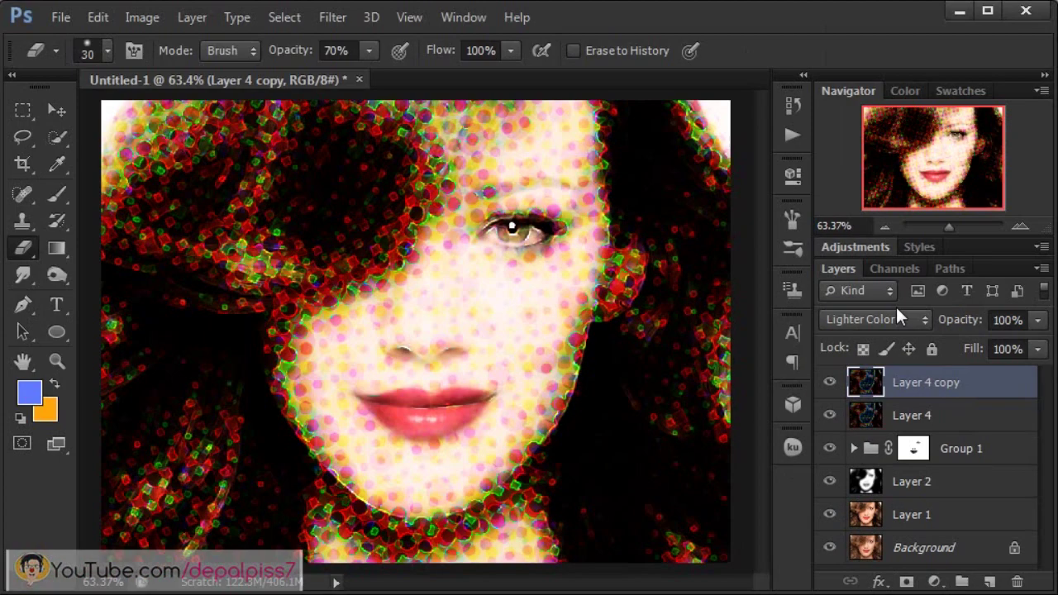
Step: Set Layer 4 copy to Color Dodge blending at 50% opacity
click(894, 320)
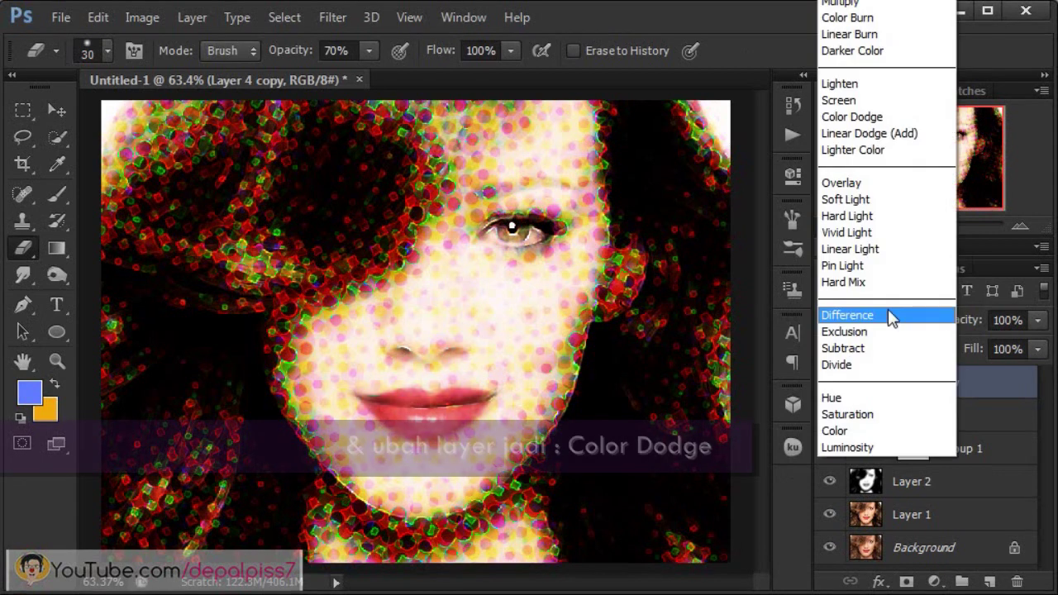
click(894, 120)
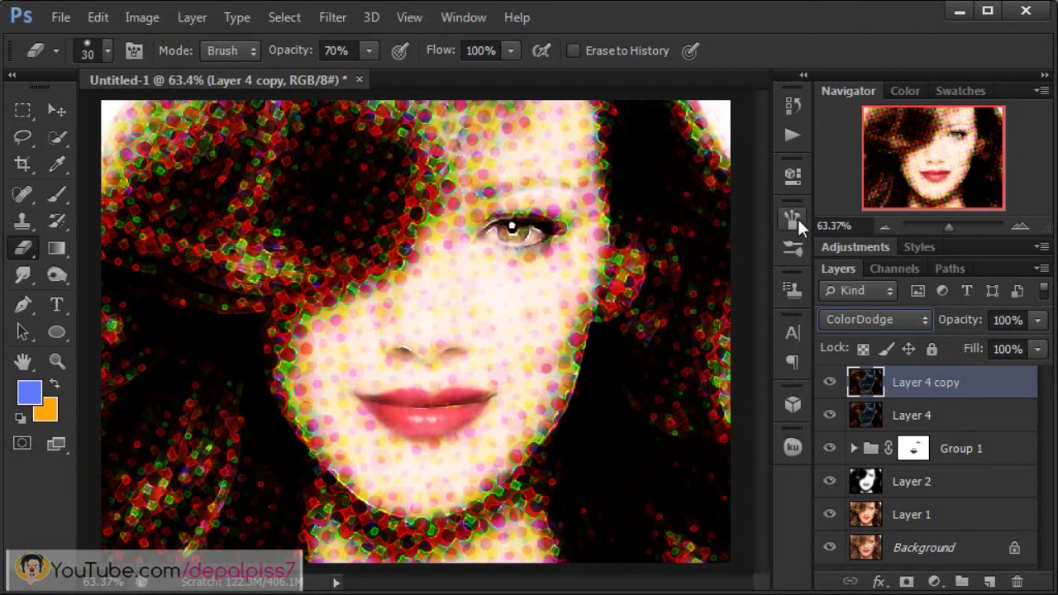
click(1039, 321)
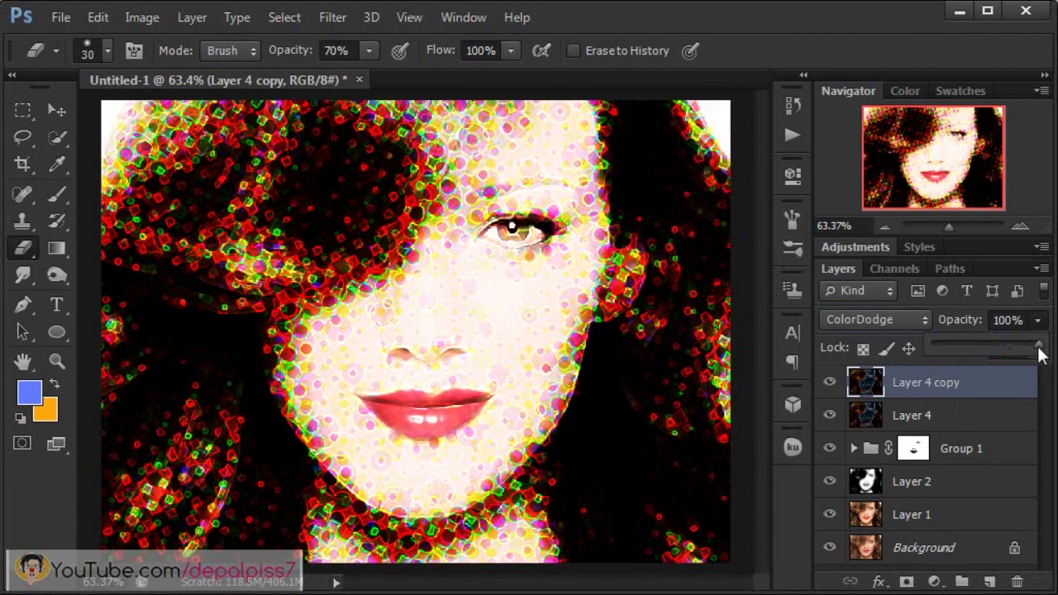
mouse_move(1036, 344)
mouse_down()
mouse_move(1027, 353)
mouse_move(982, 350)
mouse_up()
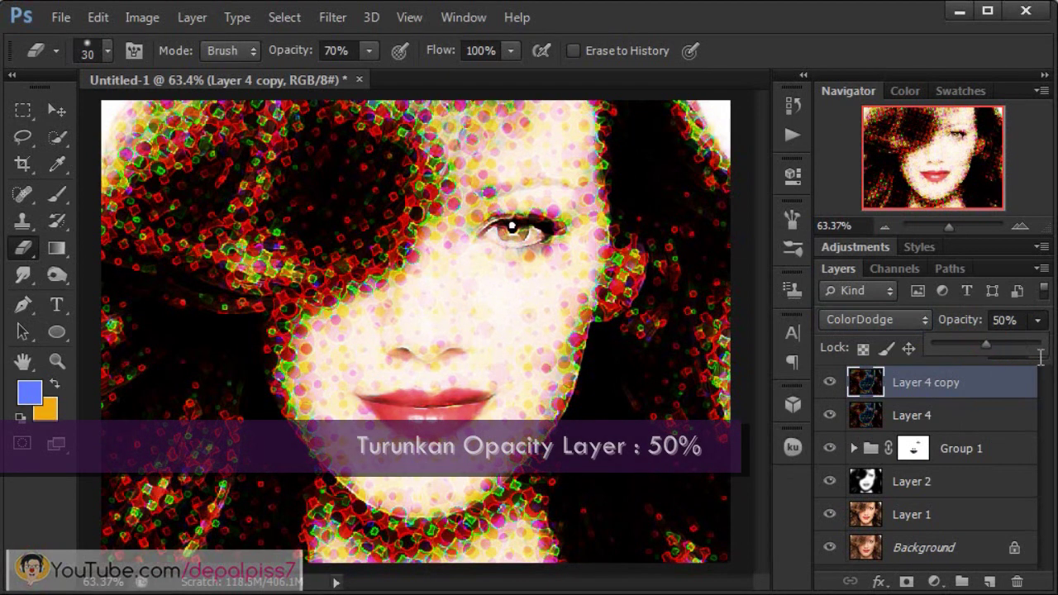
click(1021, 320)
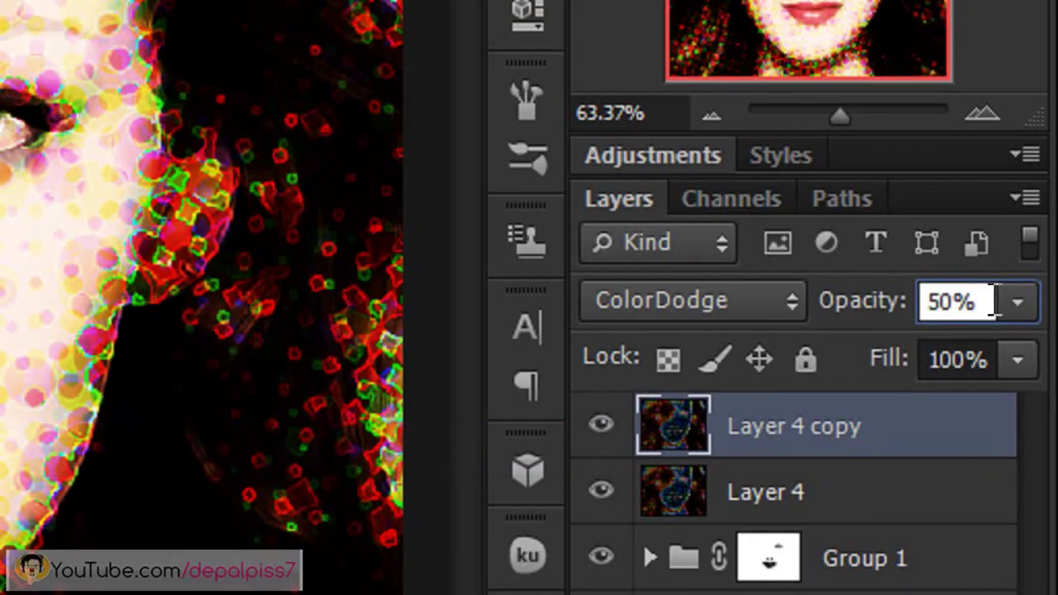